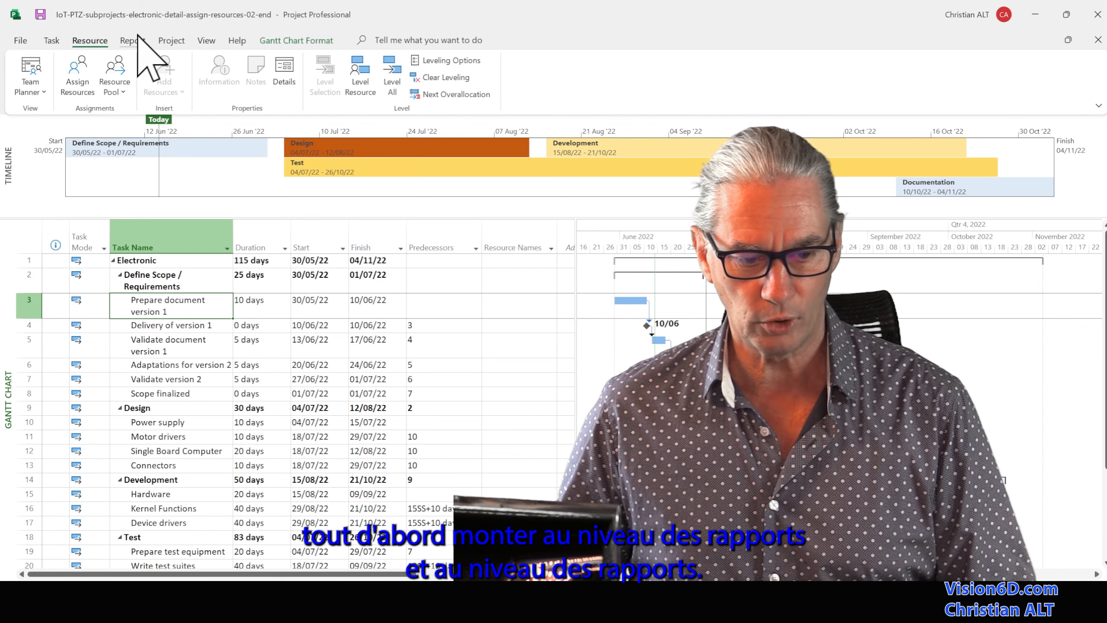
Step: Open the Work Overview dashboard report for the project
{"action": "left_click", "coordinate": [133, 40]}
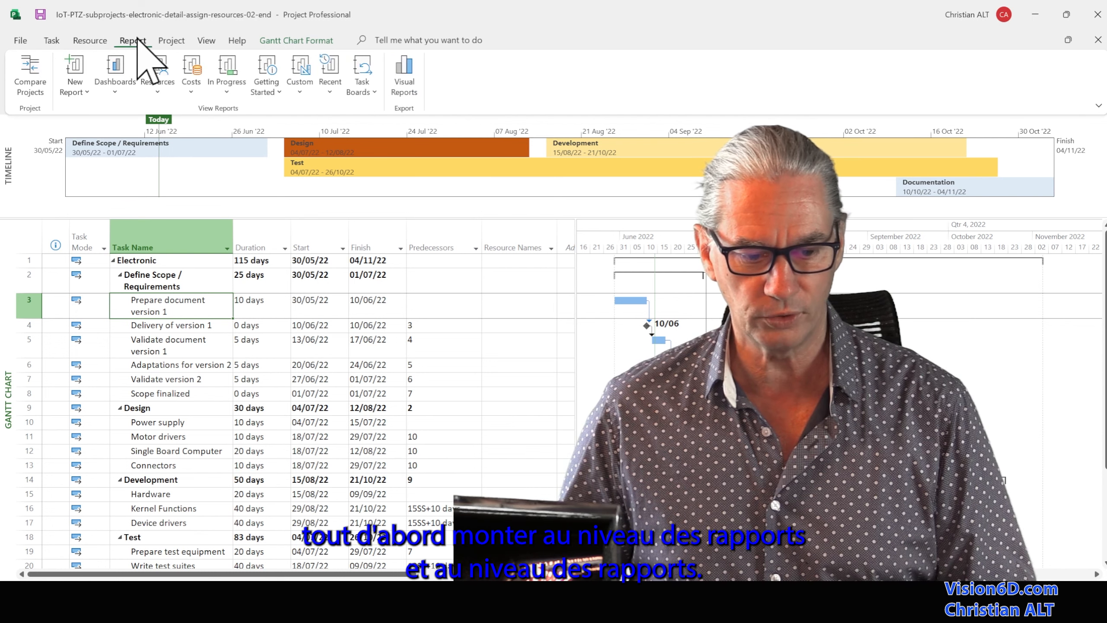
{"action": "left_click", "coordinate": [118, 72]}
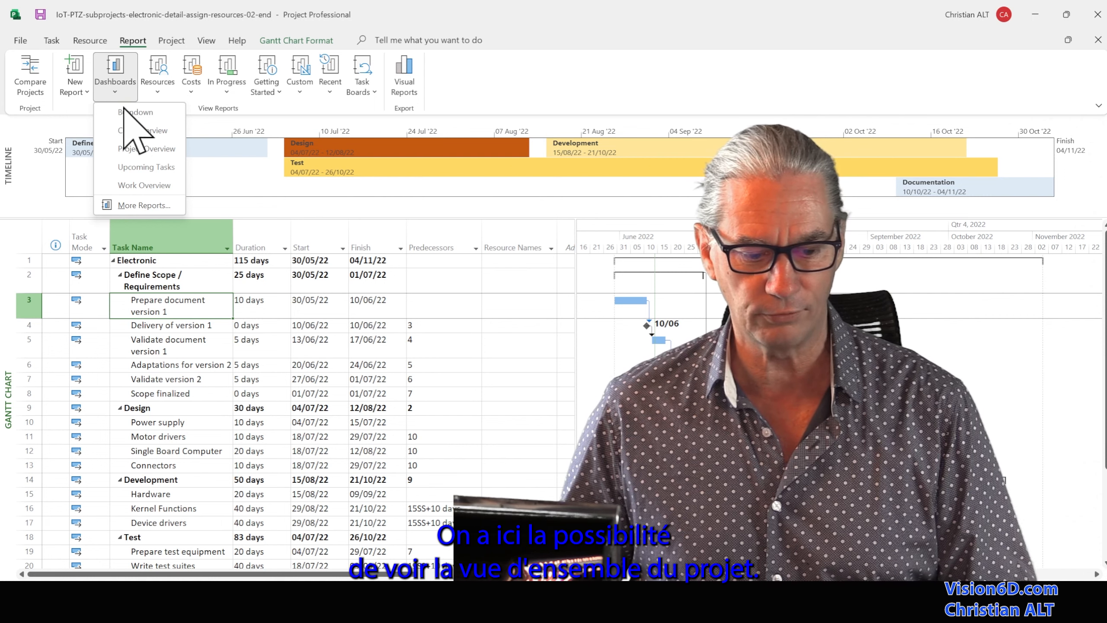
{"action": "left_click", "coordinate": [154, 187]}
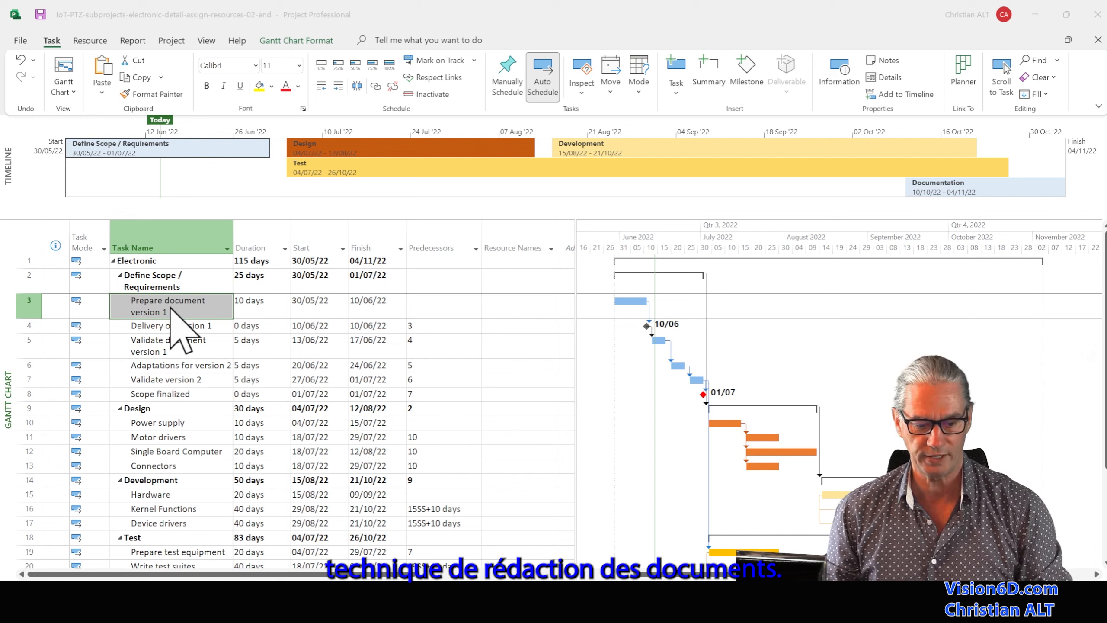
Step: Switch to the Resource Sheet view and read the note attached to the TechWriter resource
{"action": "right_click", "coordinate": [9, 373]}
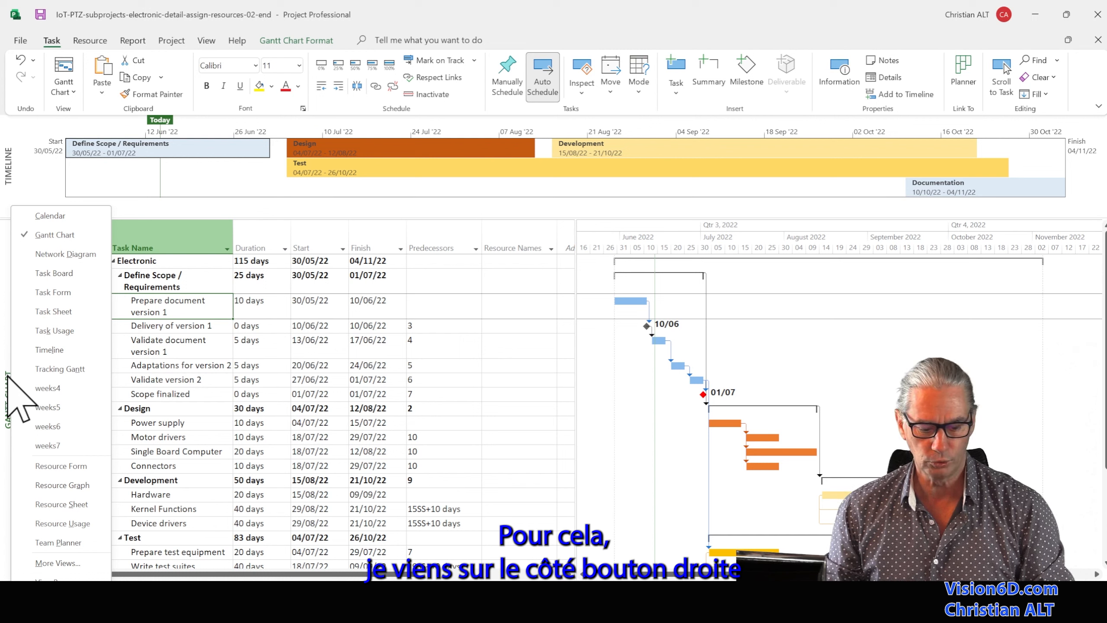
{"action": "left_click", "coordinate": [61, 504]}
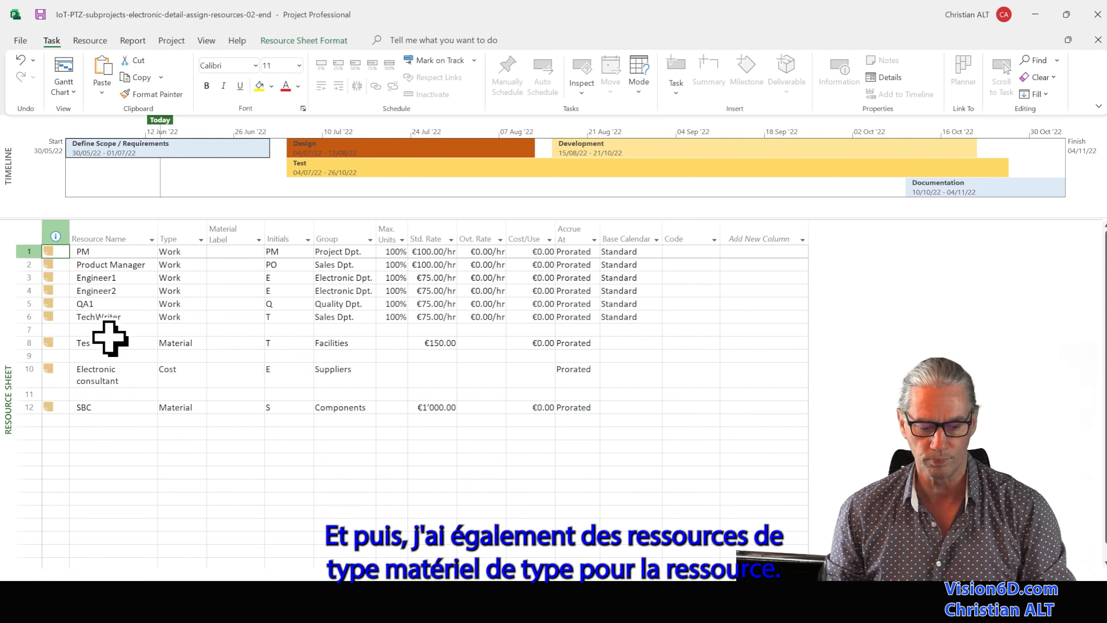
{"action": "left_click", "coordinate": [118, 318]}
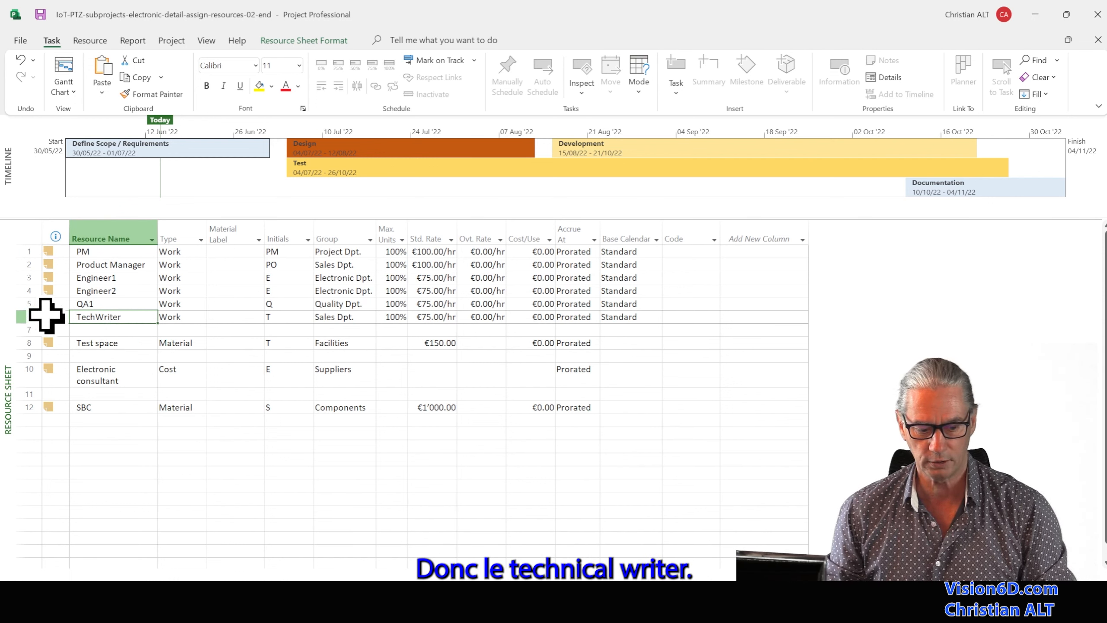
{"action": "right_click", "coordinate": [103, 316]}
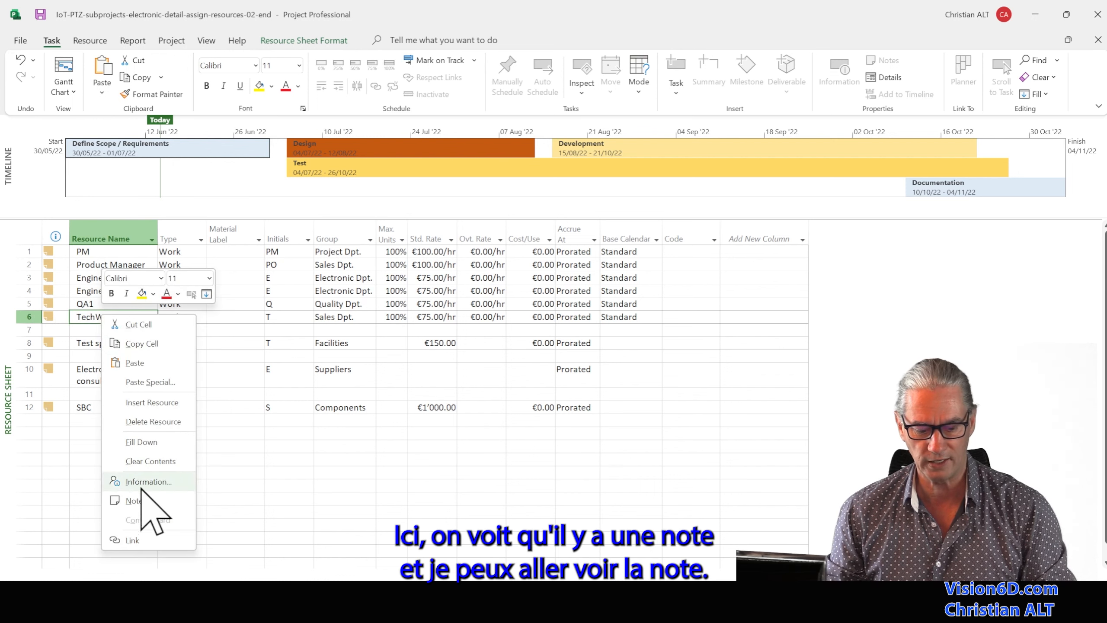
{"action": "left_click", "coordinate": [138, 501]}
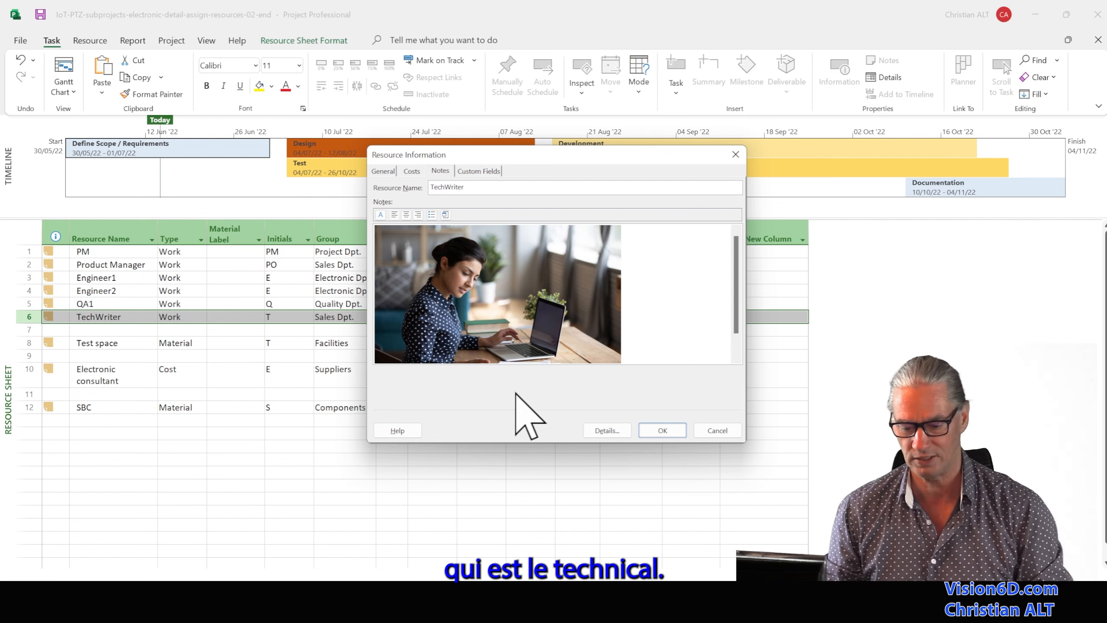
{"action": "left_click", "coordinate": [662, 431]}
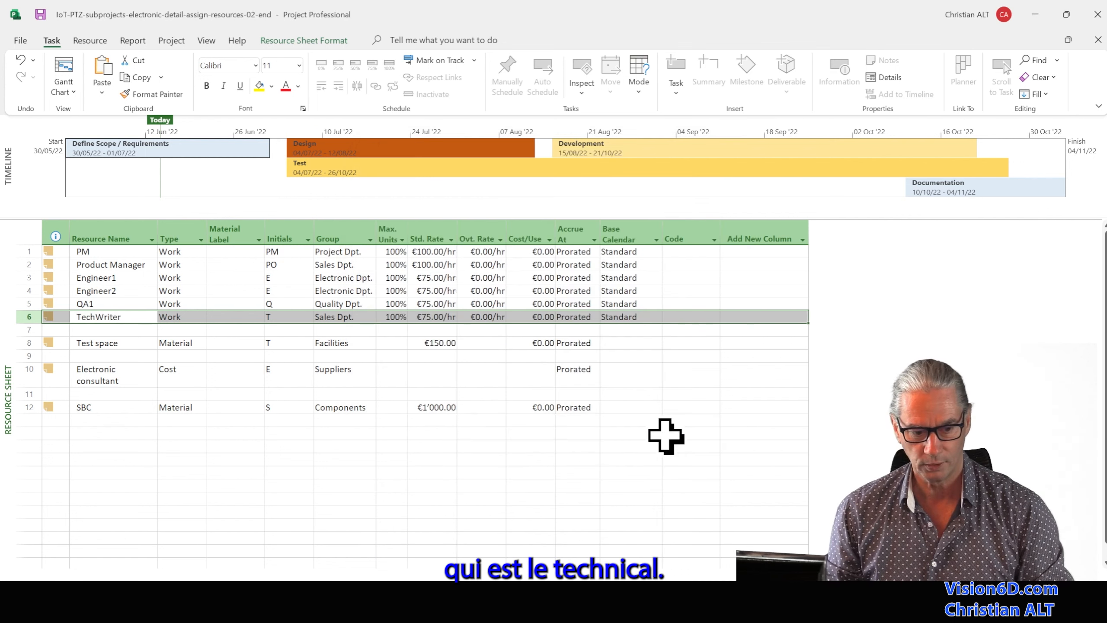
Step: Assign the TechWriter resource to the task "Prepare document version 1" in the Gantt Chart view
{"action": "left_click", "coordinate": [65, 70]}
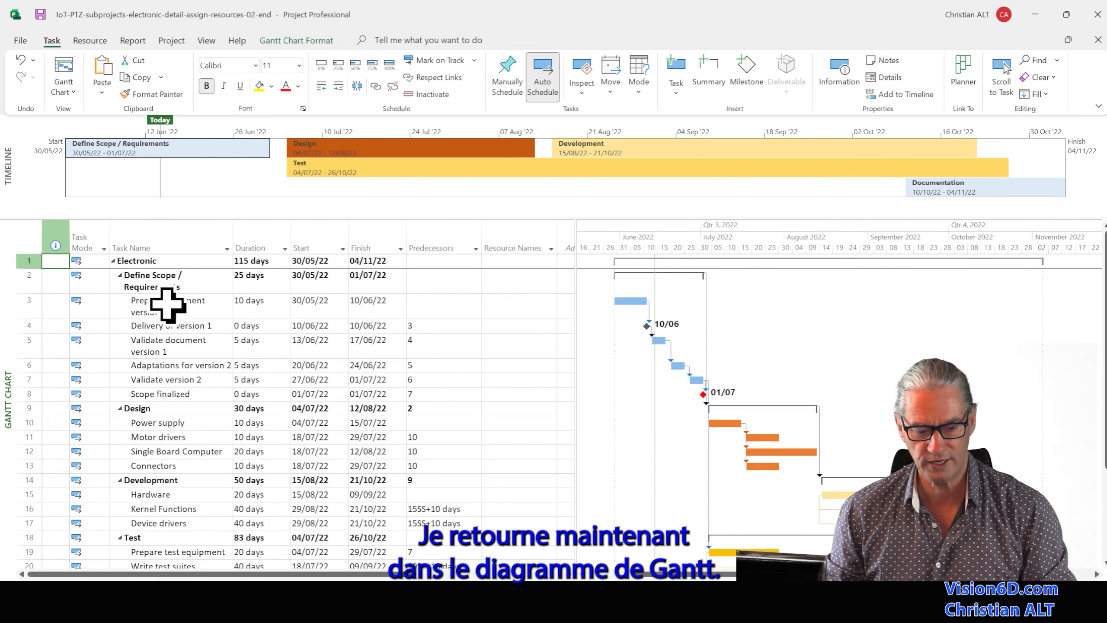
{"action": "left_click", "coordinate": [169, 307]}
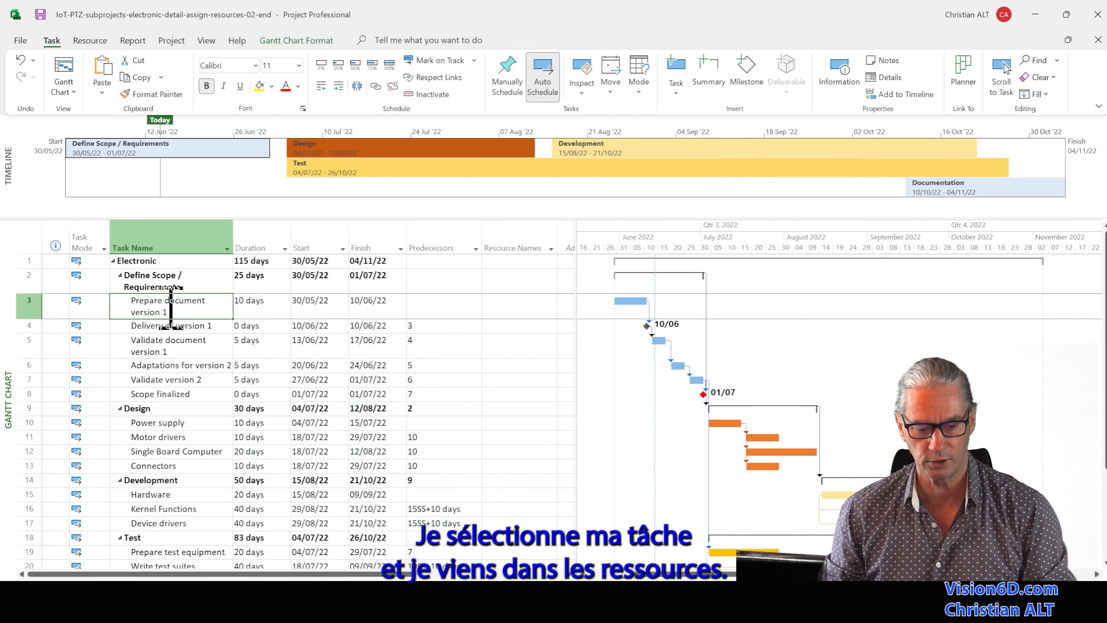
{"action": "left_click", "coordinate": [91, 40]}
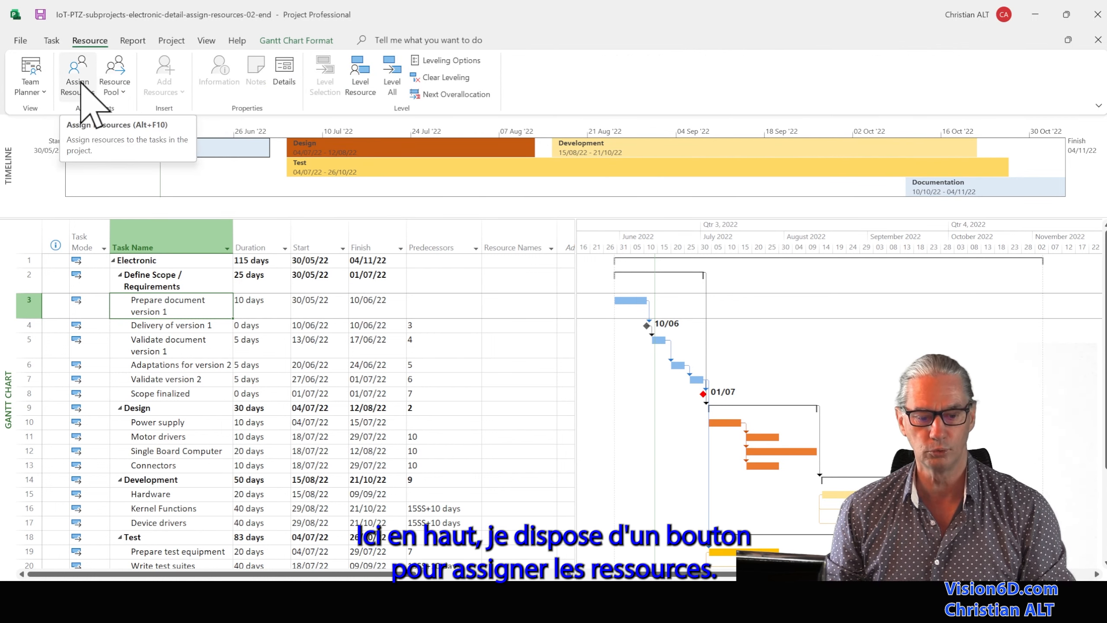
{"action": "left_click", "coordinate": [78, 76]}
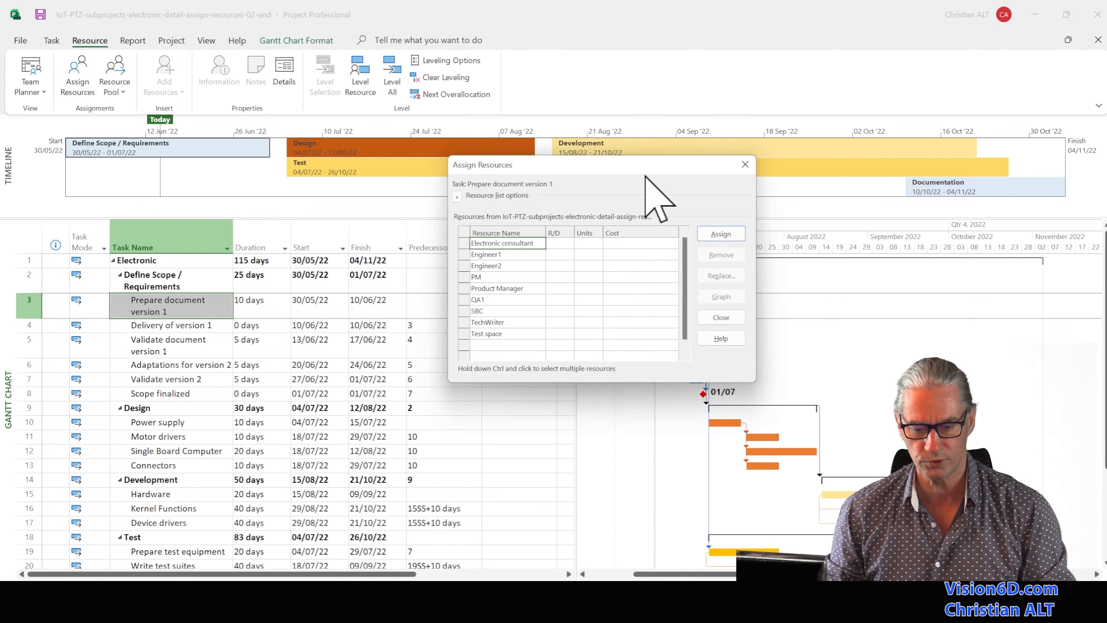
{"action": "left_click_drag", "start_coordinate": [630, 167], "coordinate": [444, 197]}
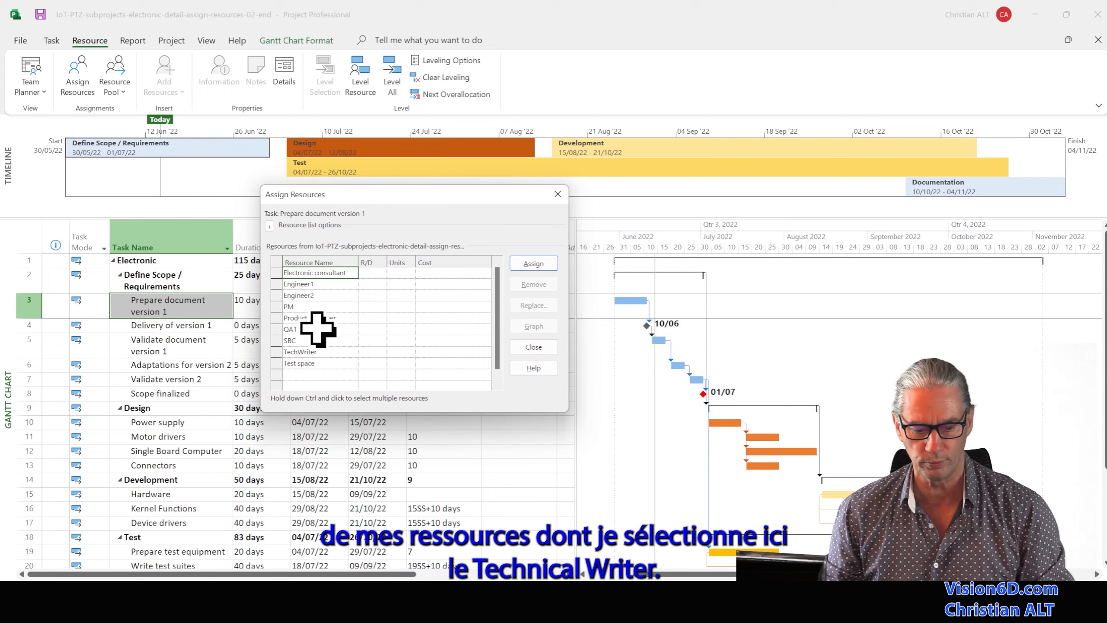
{"action": "left_click", "coordinate": [319, 352]}
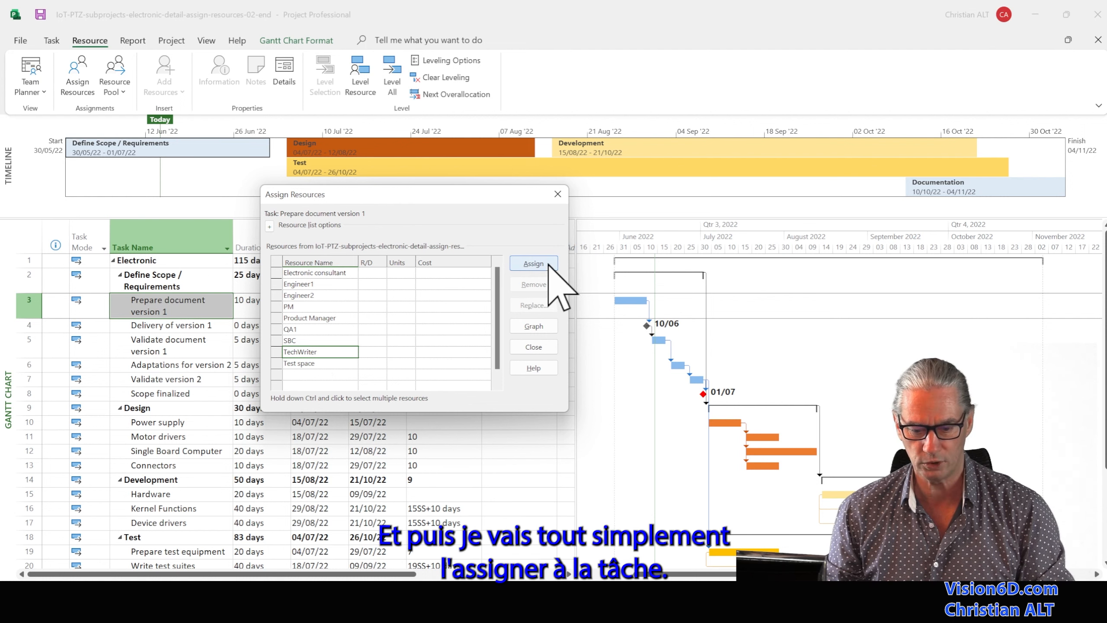
{"action": "left_click", "coordinate": [534, 263]}
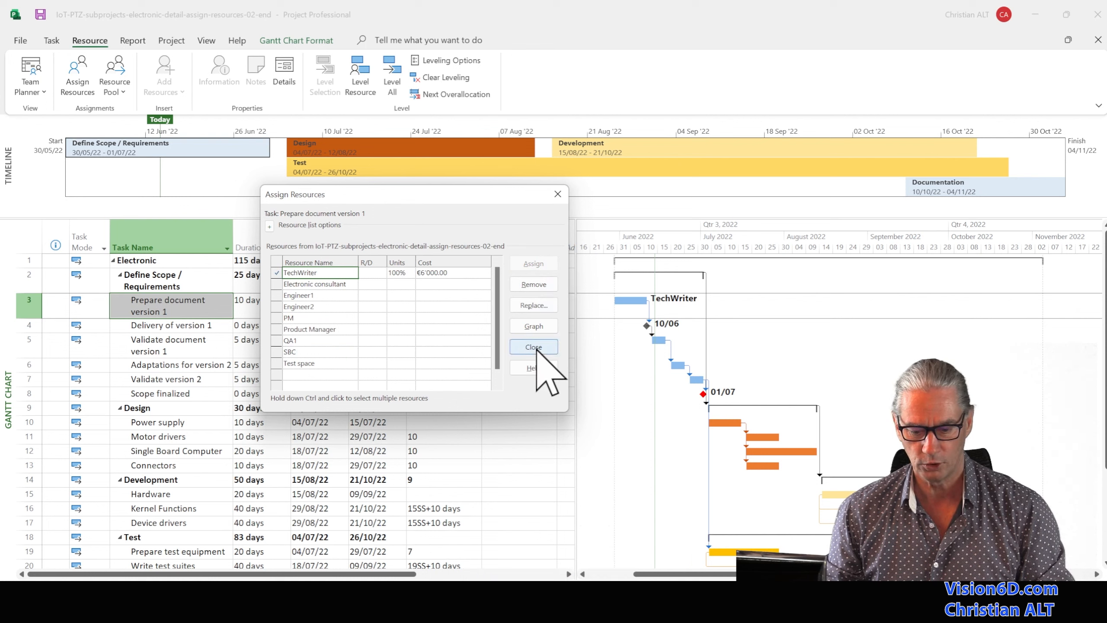
{"action": "left_click", "coordinate": [537, 348]}
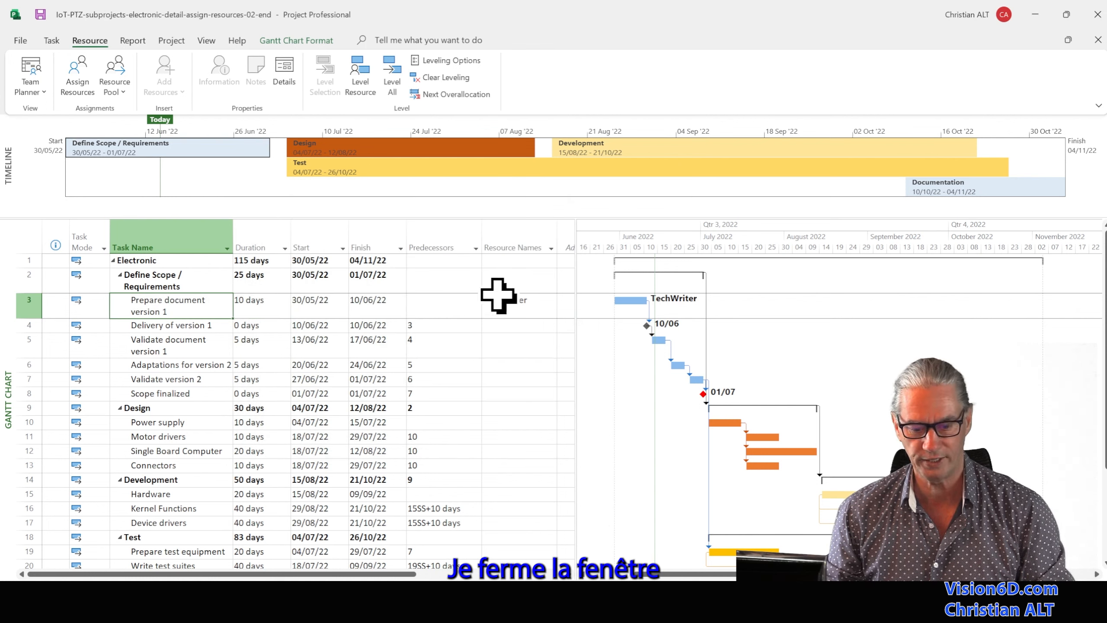
Step: Insert a Work column after Resource Names in the Gantt Chart task table
{"action": "left_click", "coordinate": [506, 215]}
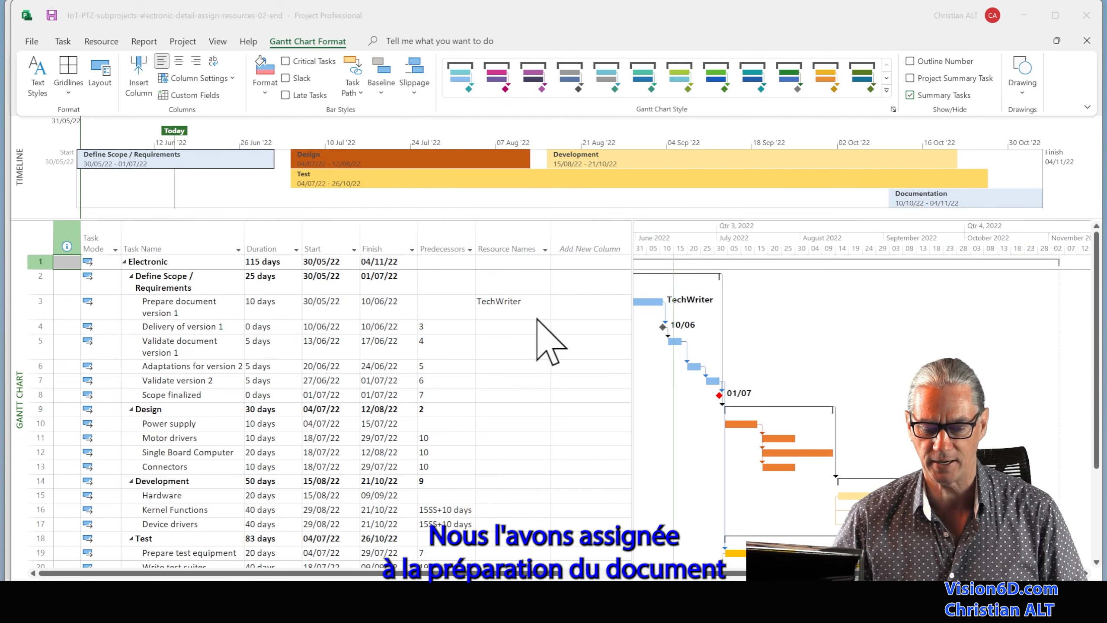
{"action": "right_click", "coordinate": [578, 246]}
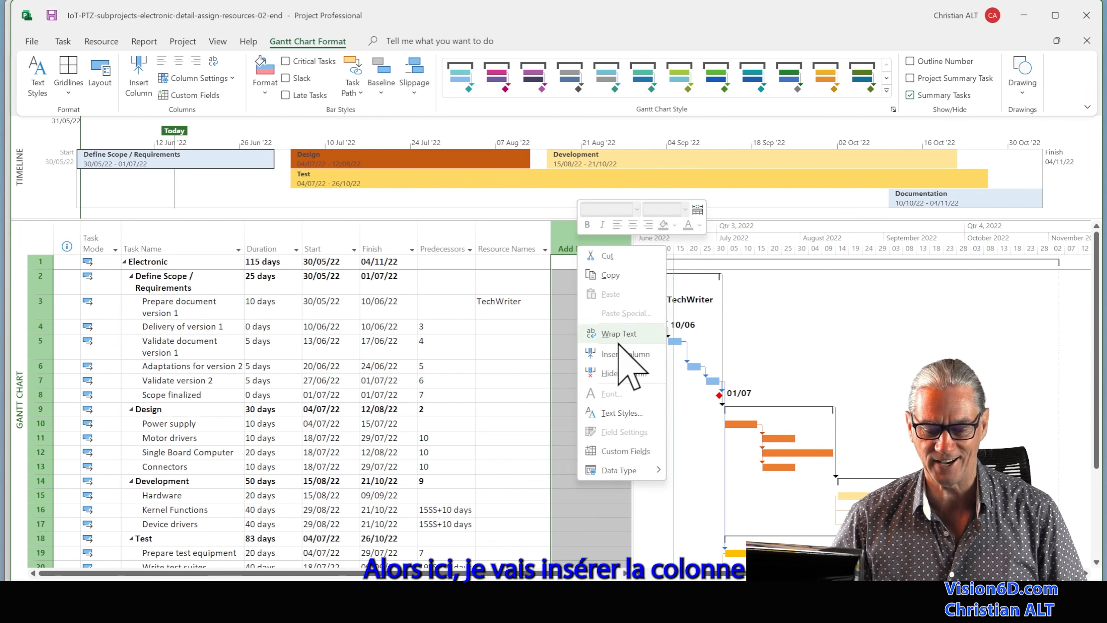
{"action": "left_click", "coordinate": [619, 353]}
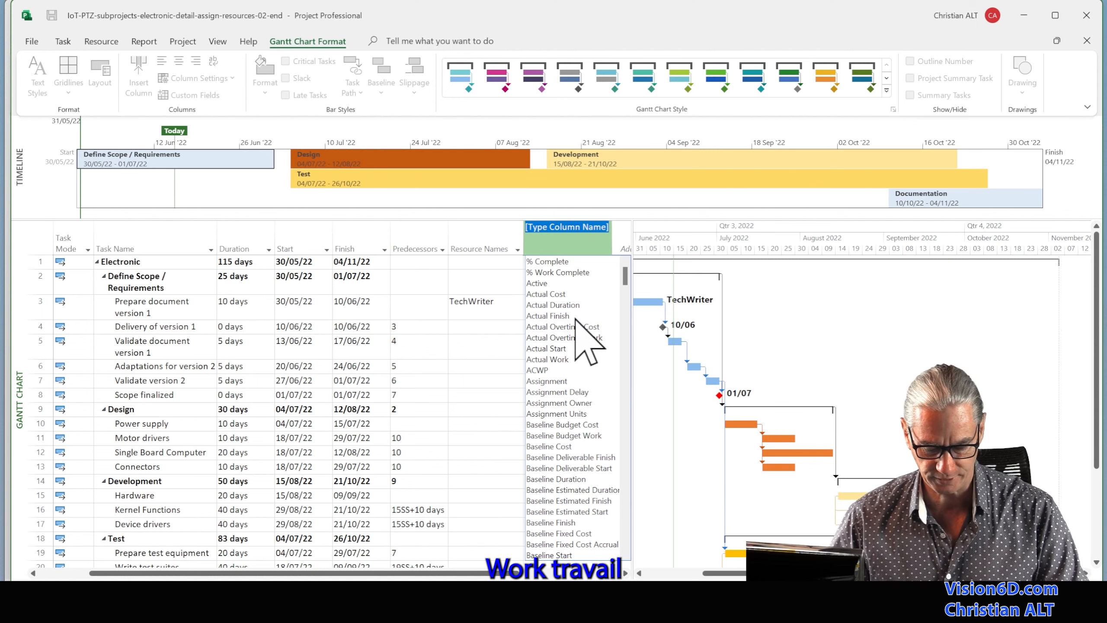
{"action": "type", "text": "warning"}
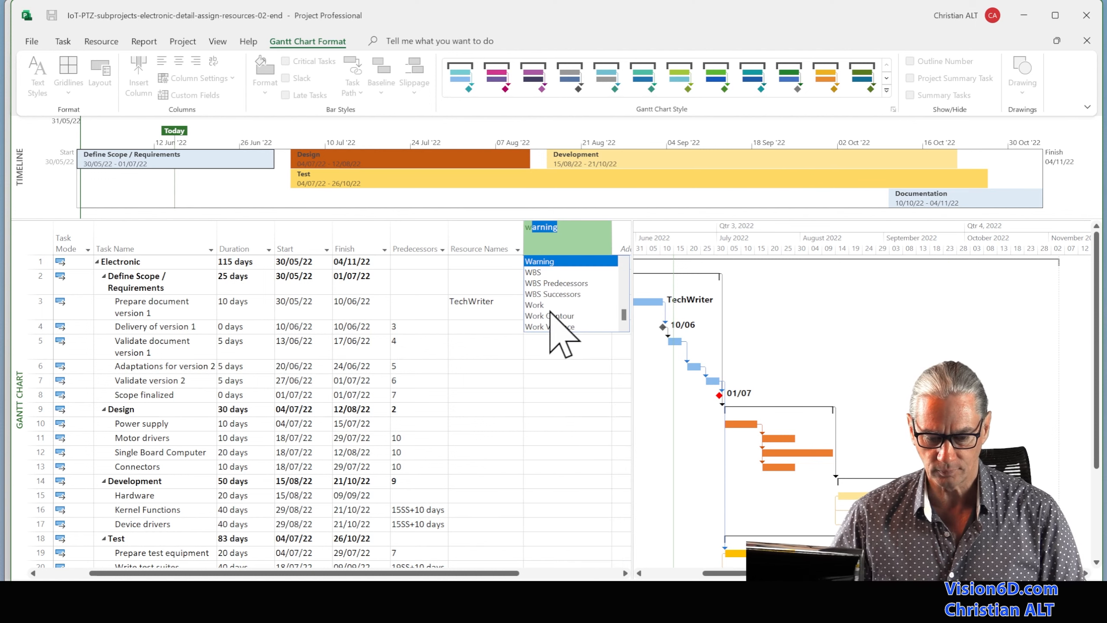
{"action": "left_click", "coordinate": [541, 304]}
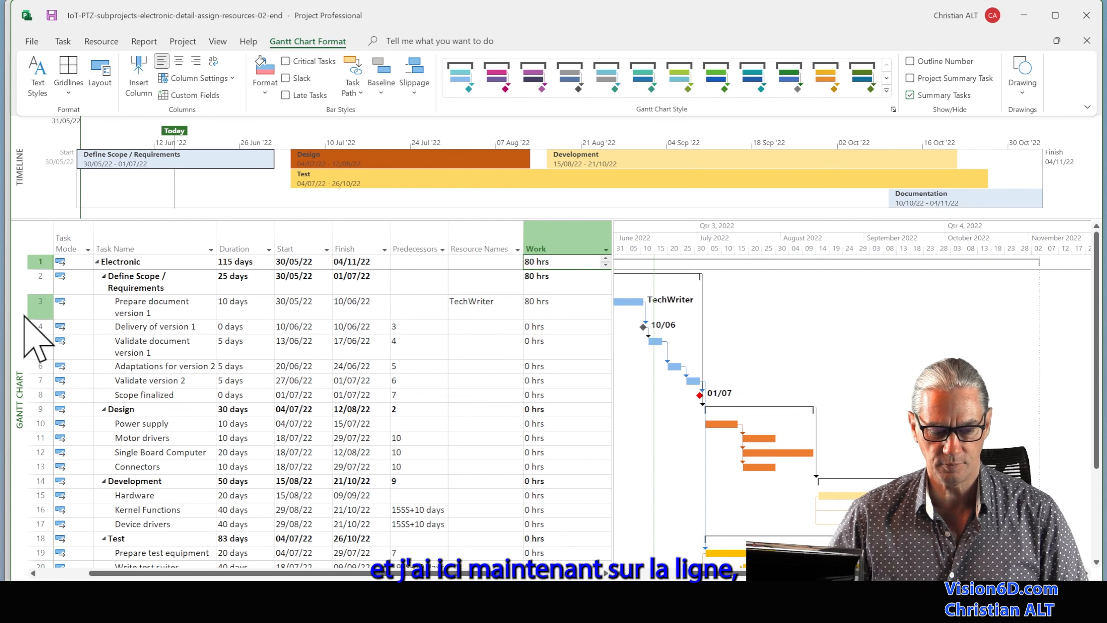
{"action": "left_click", "coordinate": [31, 310]}
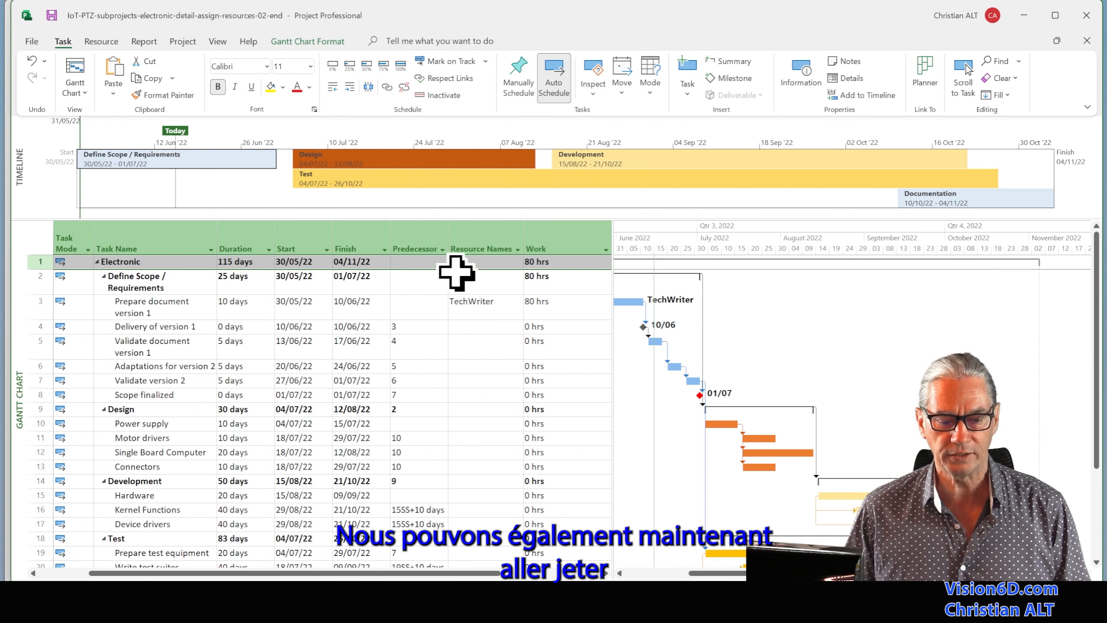
Step: Review the project's assigned work in the Work Overview dashboard report
{"action": "left_click", "coordinate": [147, 41]}
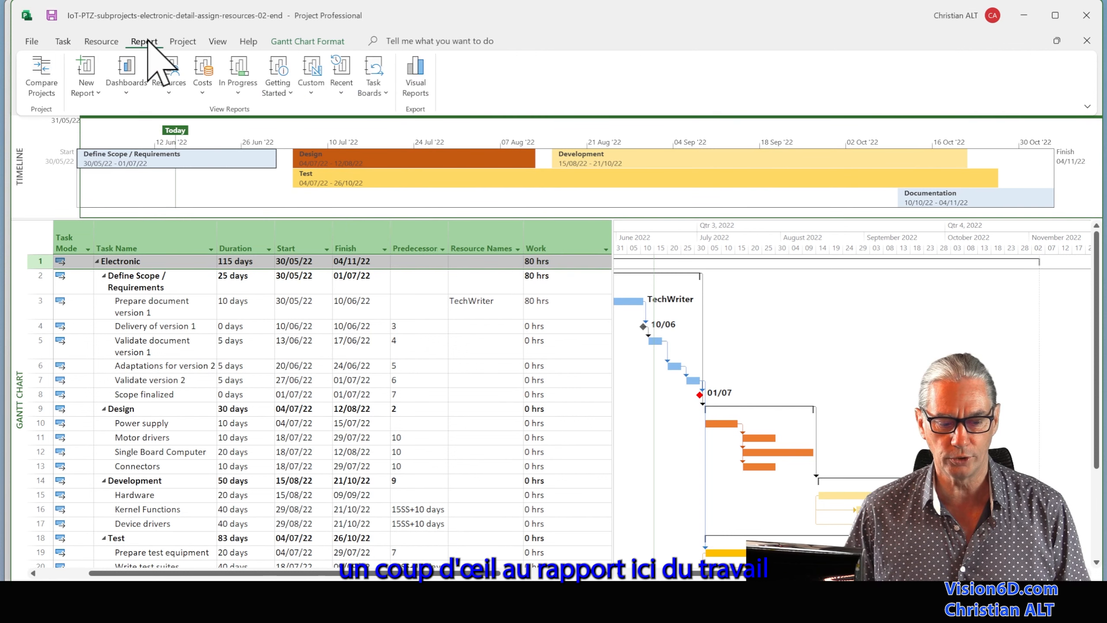
{"action": "left_click", "coordinate": [126, 90]}
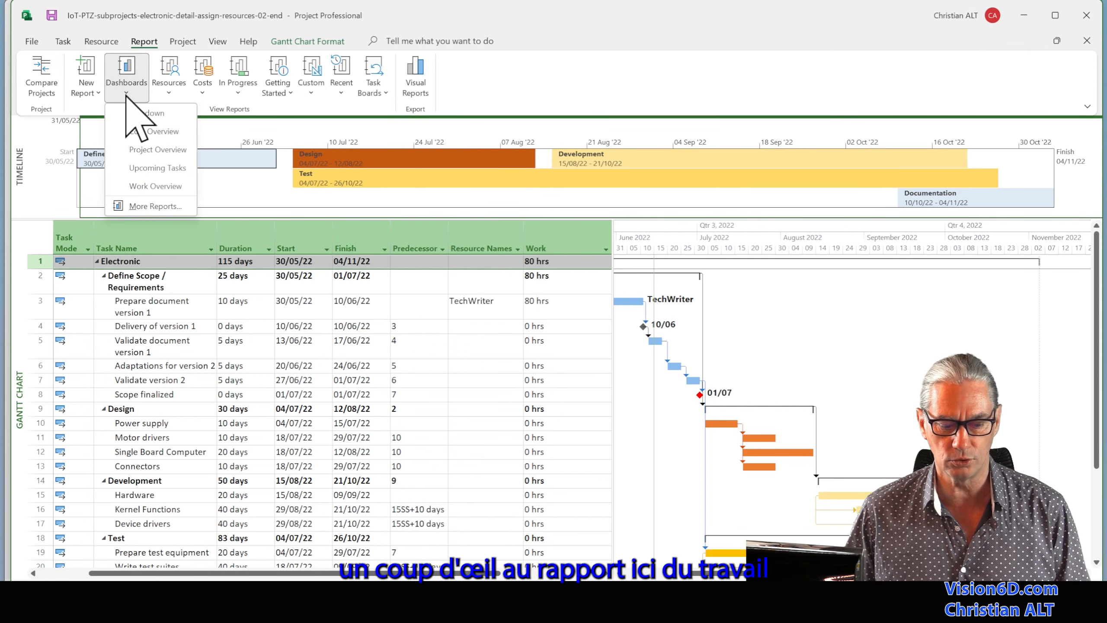
{"action": "left_click", "coordinate": [133, 187]}
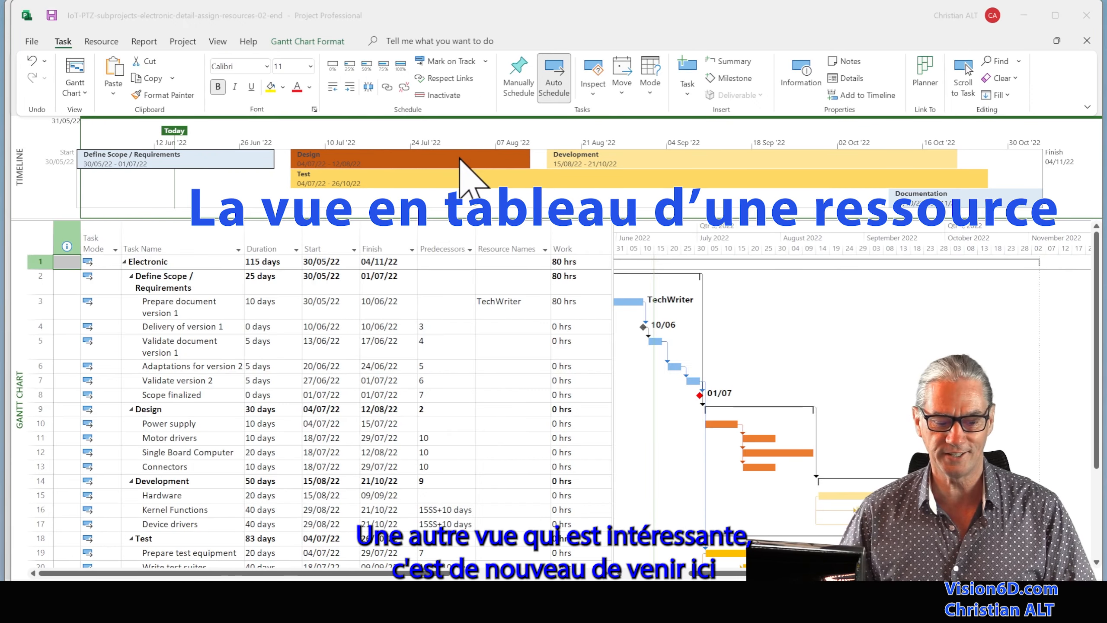
Step: Switch to the Resource Form view and browse through the resources to the TechWriter record
{"action": "right_click", "coordinate": [16, 341]}
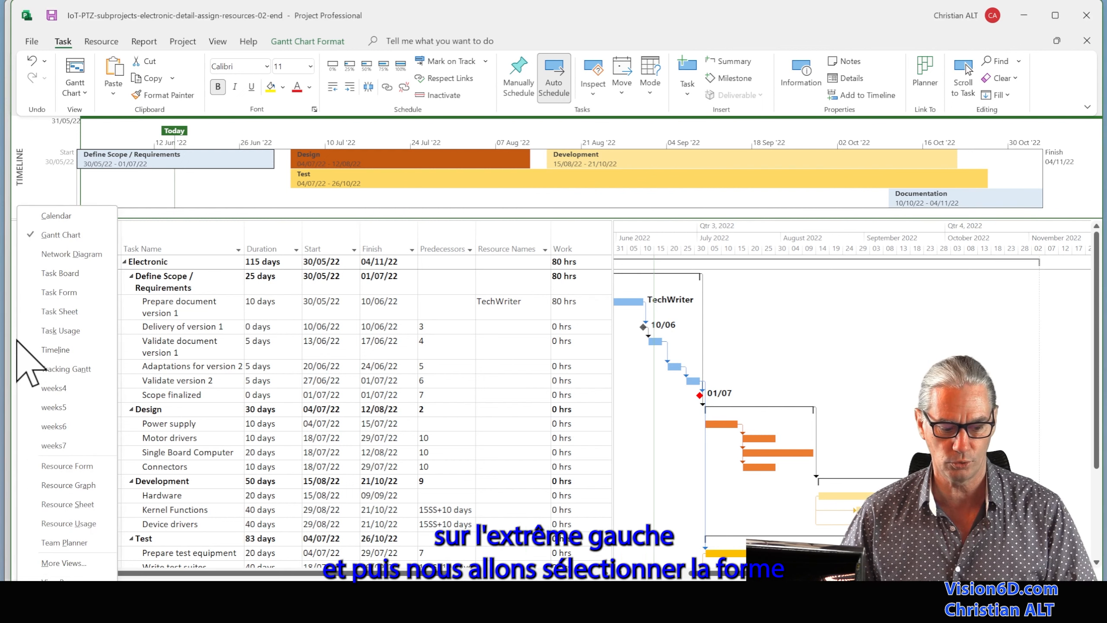
{"action": "left_click", "coordinate": [67, 467]}
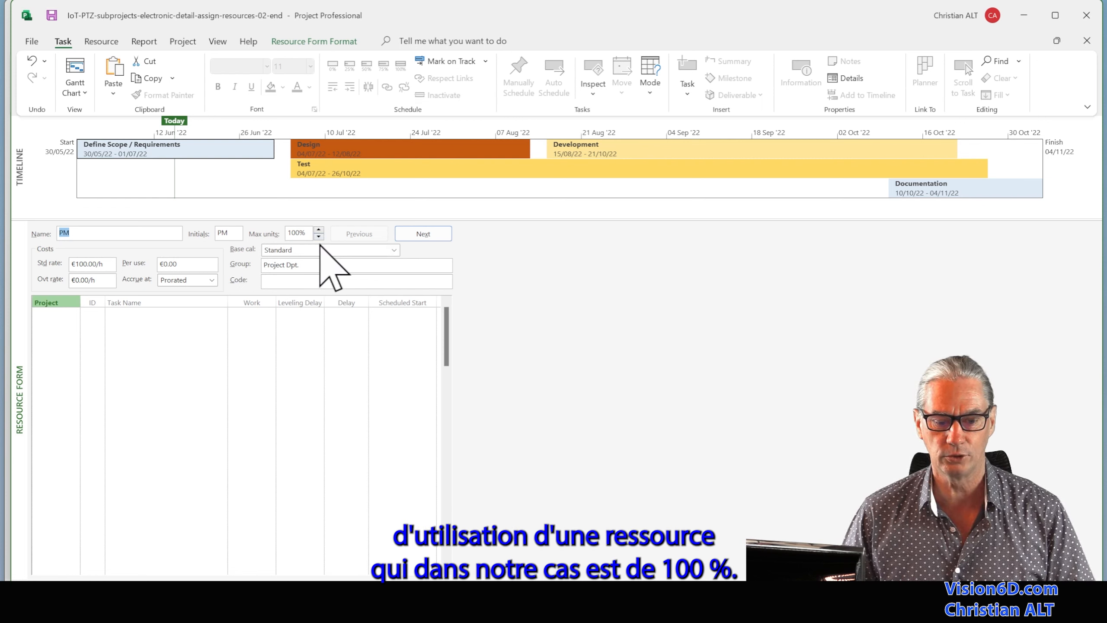
{"action": "left_click", "coordinate": [426, 234]}
{"action": "left_click", "coordinate": [425, 234]}
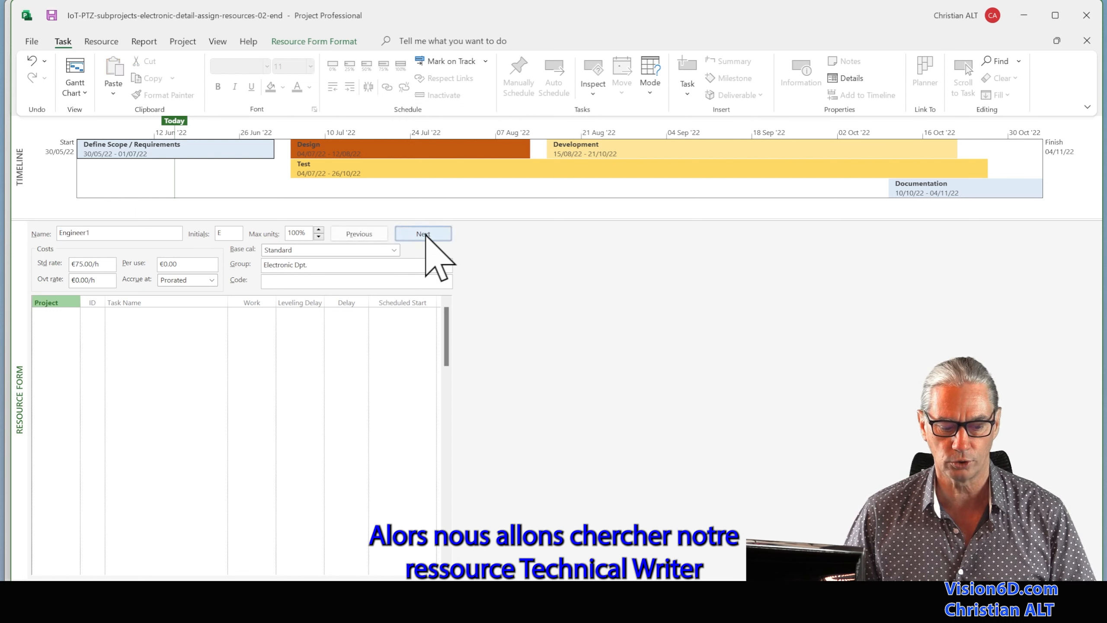
{"action": "left_click", "coordinate": [425, 234]}
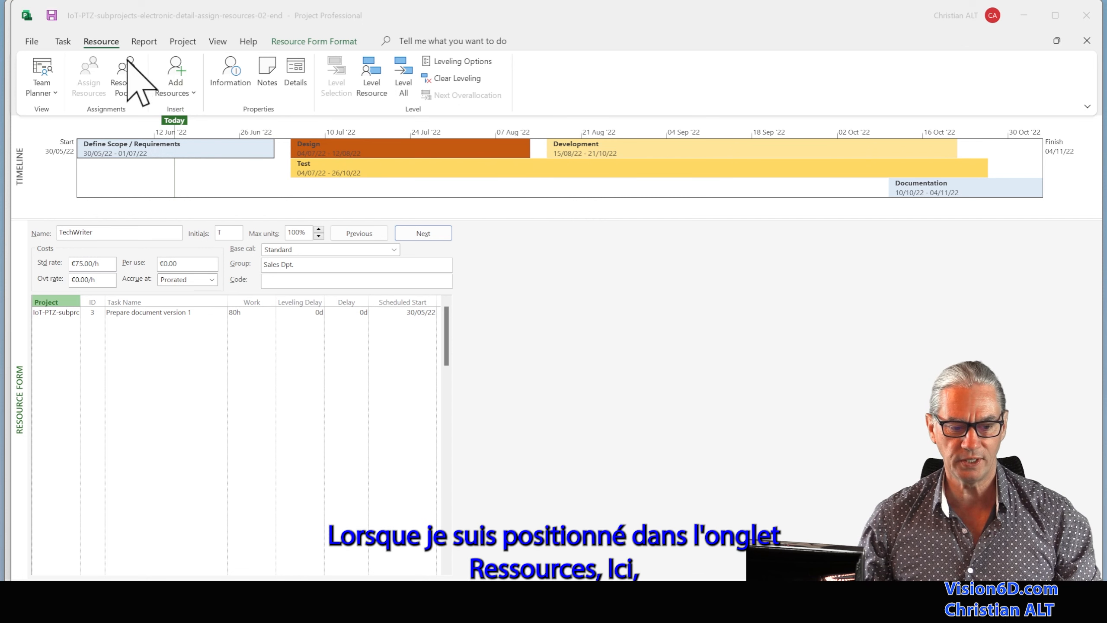
Step: Examine TechWriter's assignment in the Resource Form with the Schedule, Work and Cost details in turn
{"action": "left_click", "coordinate": [101, 42]}
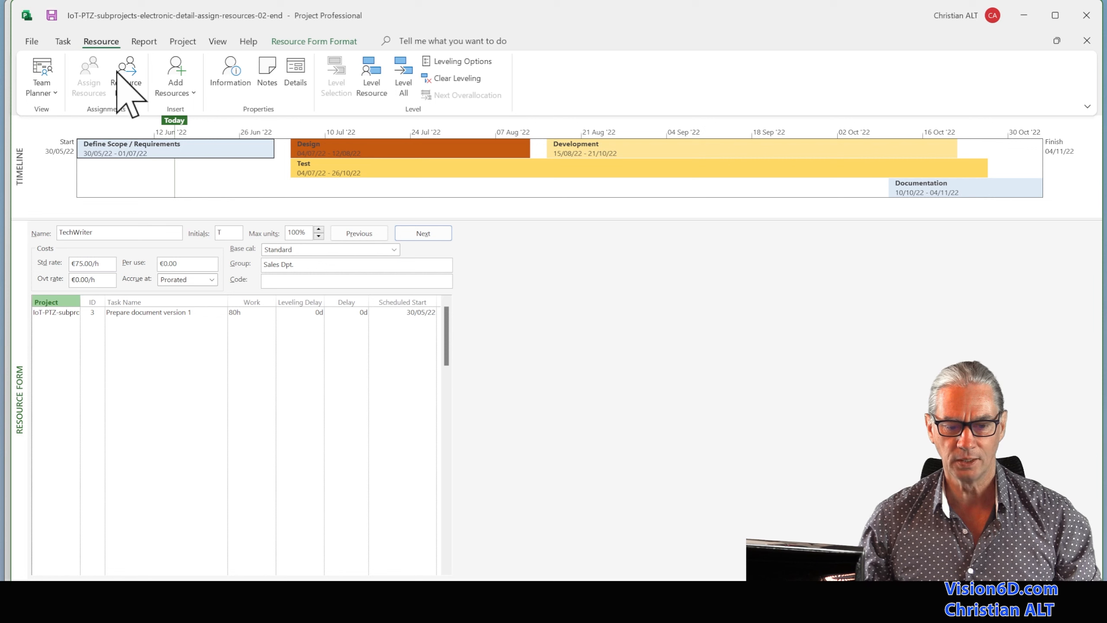
{"action": "left_click", "coordinate": [306, 42]}
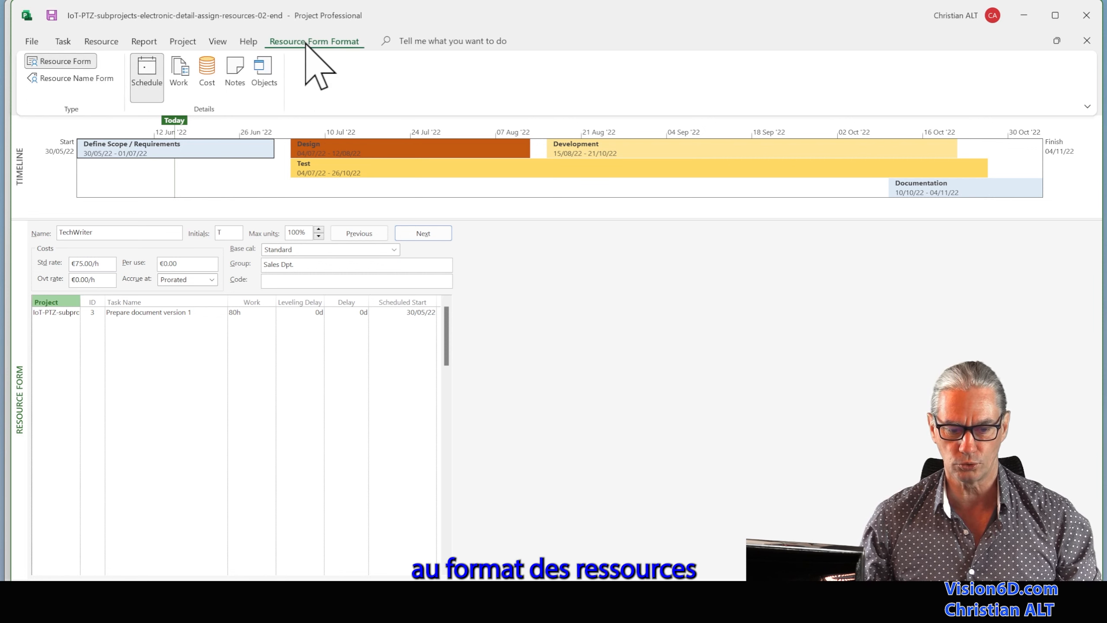
{"action": "left_click", "coordinate": [150, 81]}
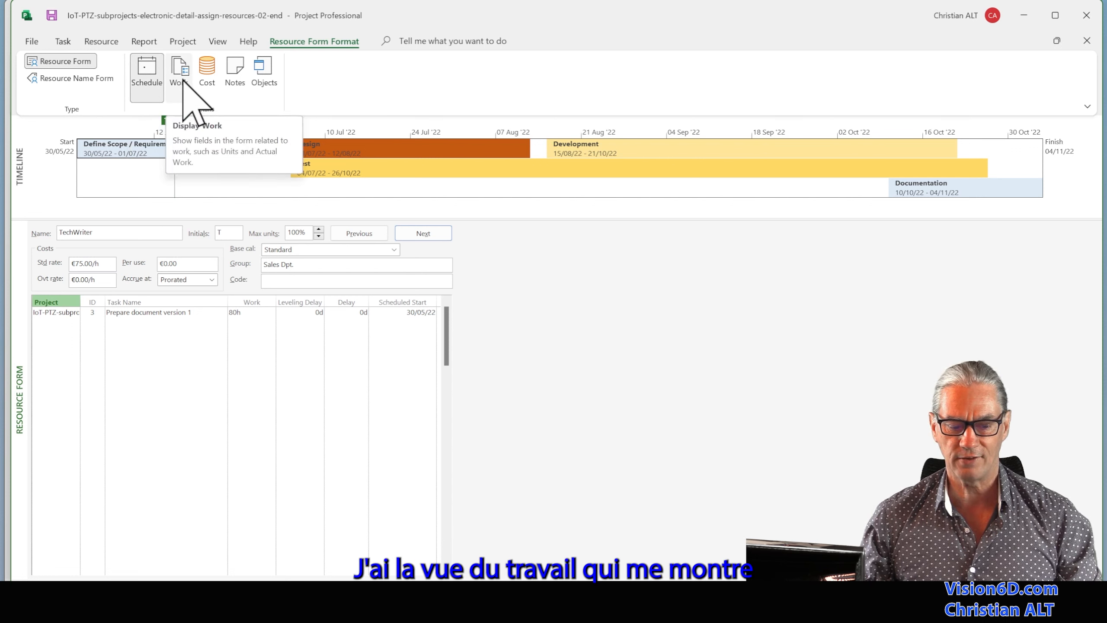
{"action": "left_click", "coordinate": [183, 81]}
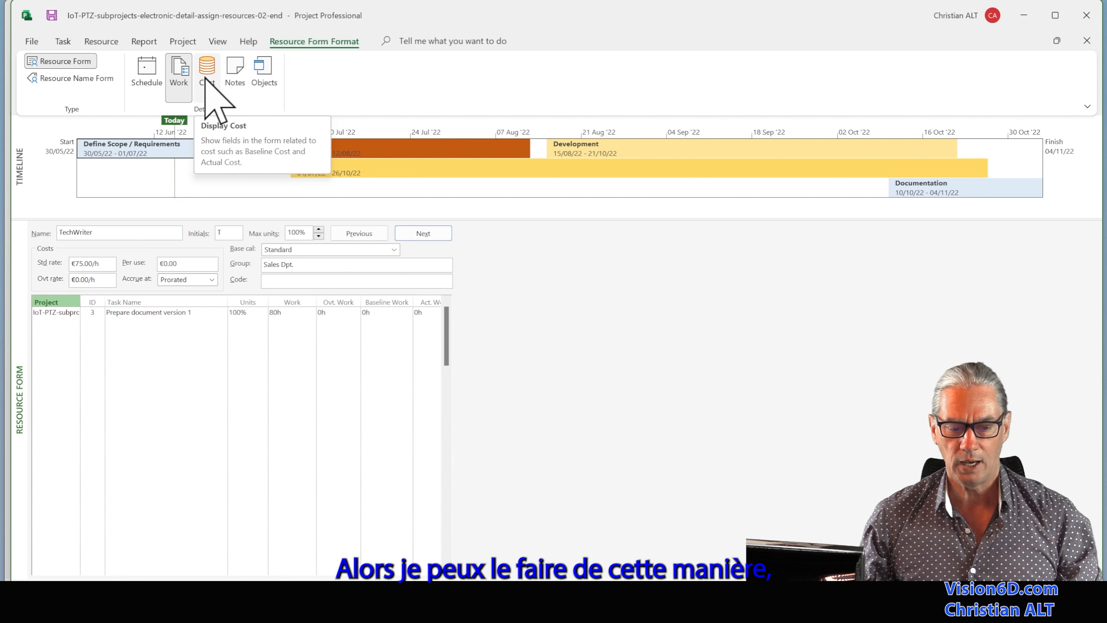
{"action": "left_click", "coordinate": [206, 79]}
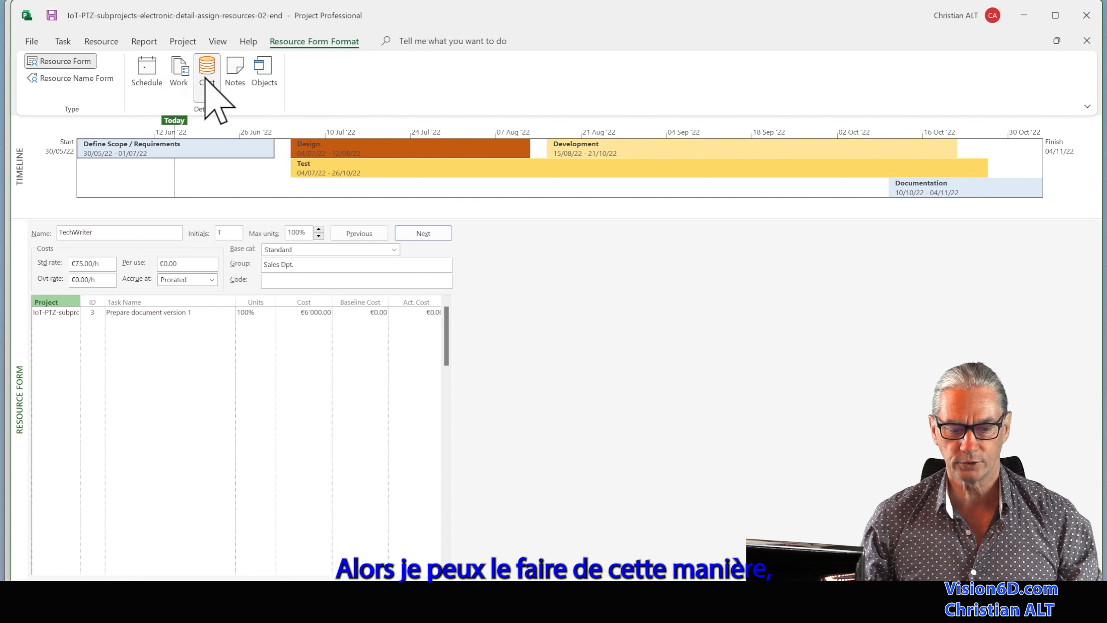
Step: Show the Schedule details and the Cost details in turn for TechWriter in the Resource Form
{"action": "left_click", "coordinate": [147, 73]}
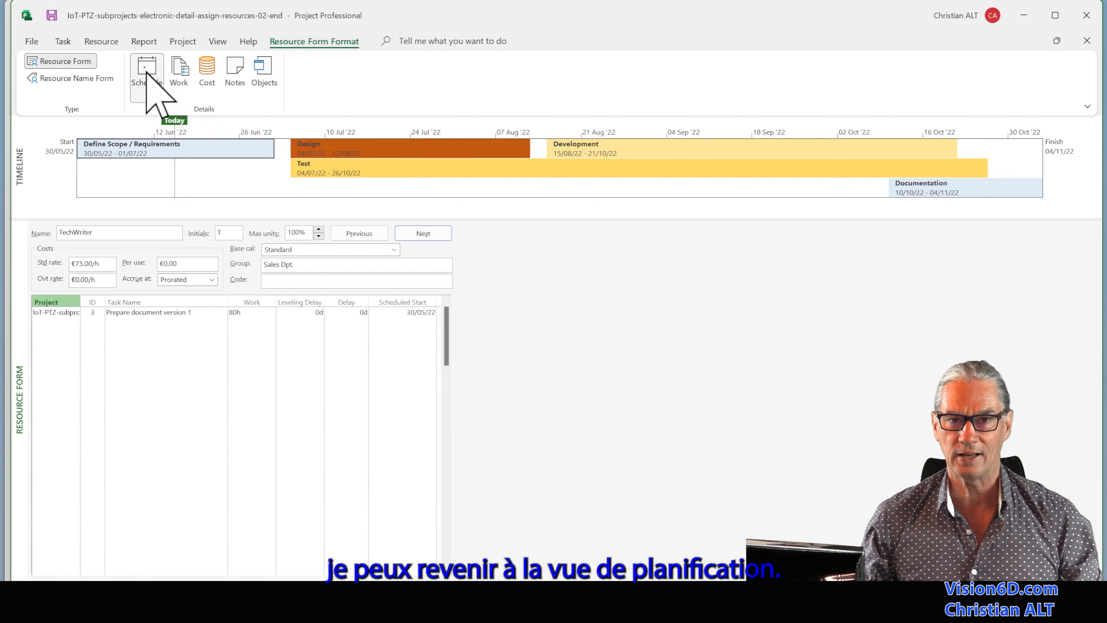
{"action": "right_click", "coordinate": [488, 318]}
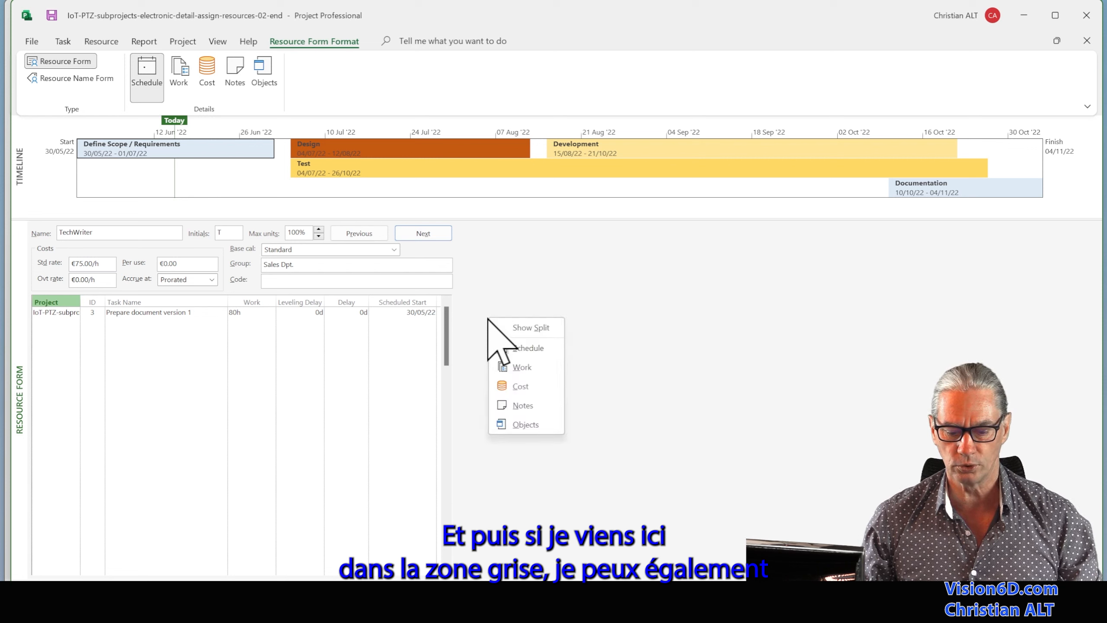
{"action": "left_click", "coordinate": [521, 386]}
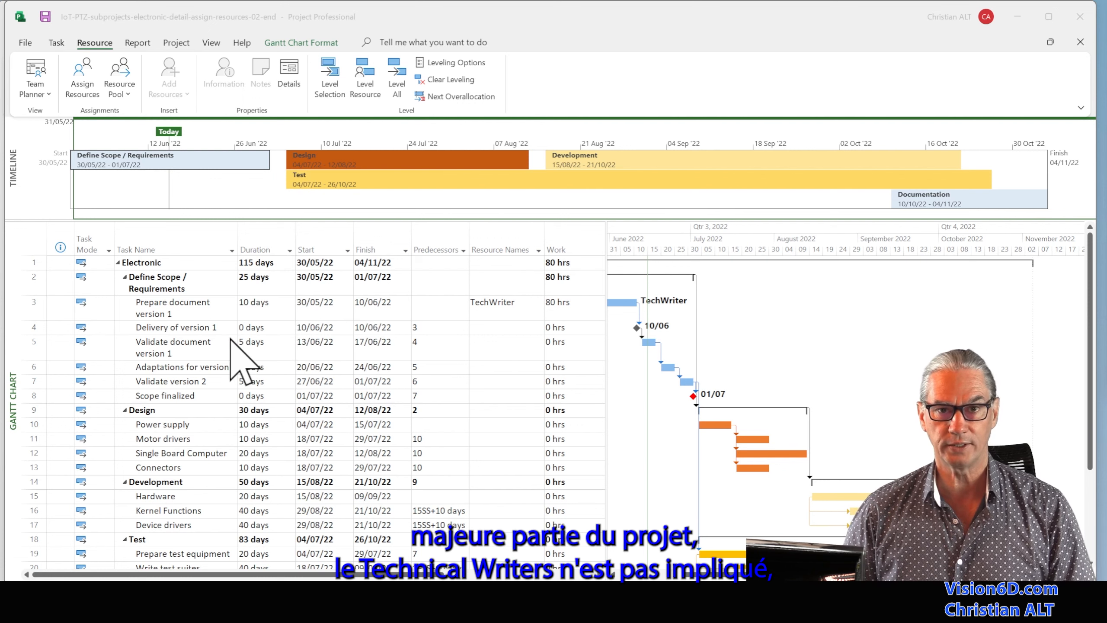
Step: Assign TechWriter to the Dev documentation, Test documentation and User documentation tasks together, and check the indicators beside them
{"action": "scroll", "coordinate": [238, 362], "scroll_direction": "down", "scroll_amount": 4}
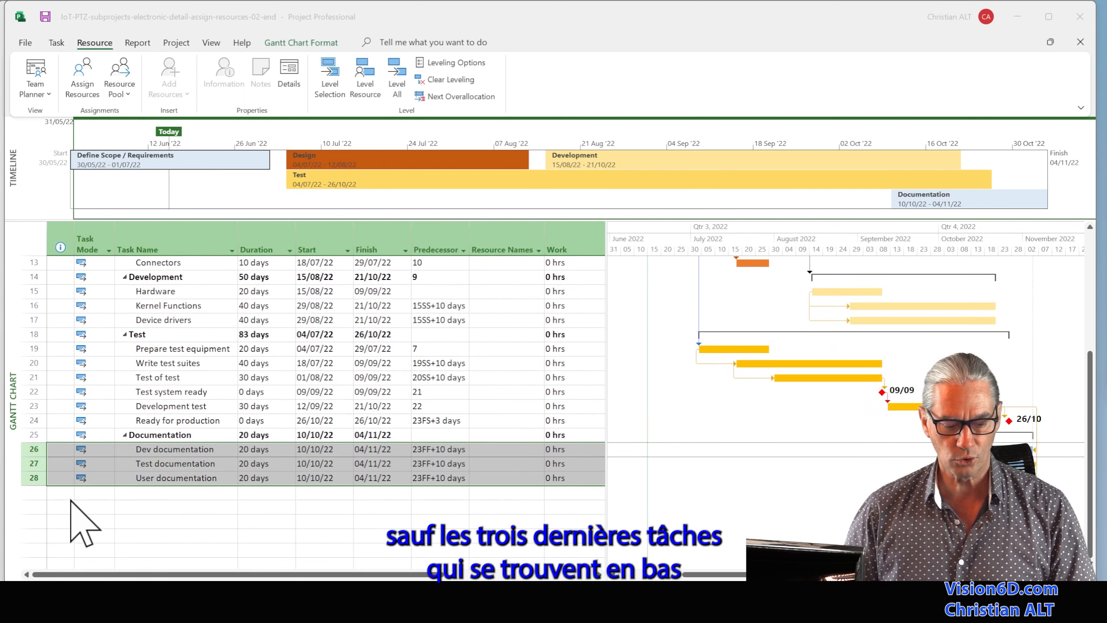
{"action": "left_click", "coordinate": [64, 505]}
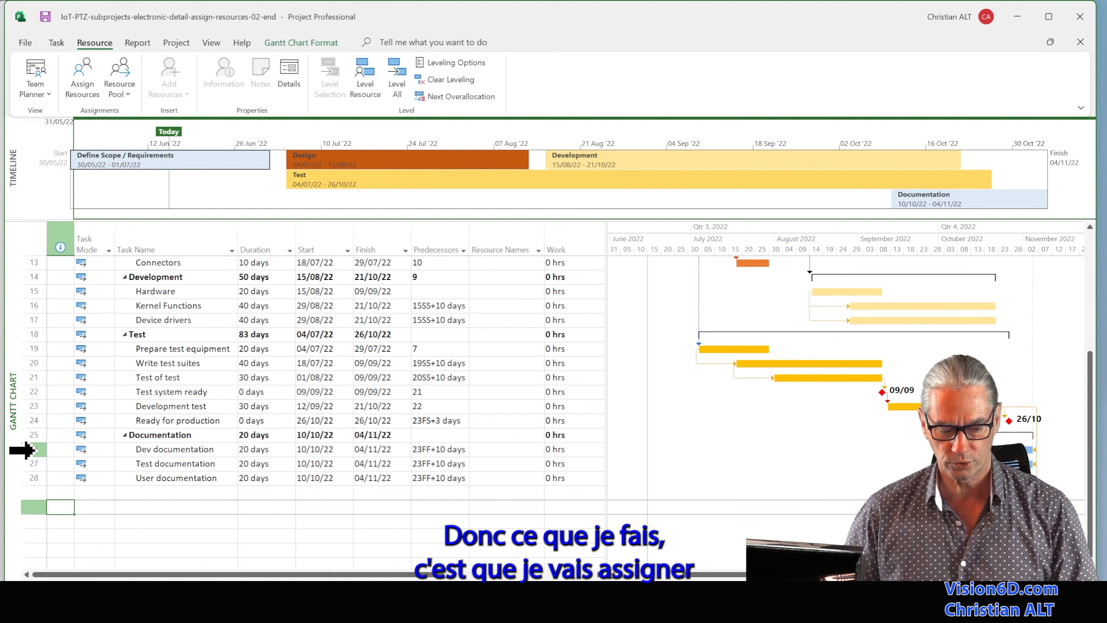
{"action": "left_click", "coordinate": [30, 449]}
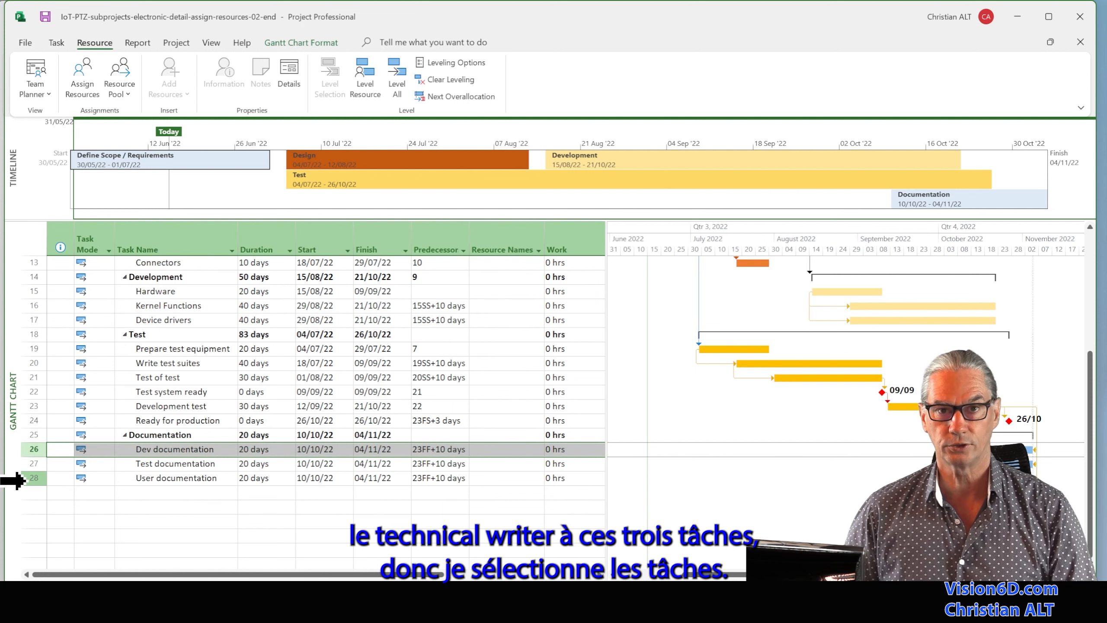
{"action": "left_click", "coordinate": [24, 478], "text": "shift"}
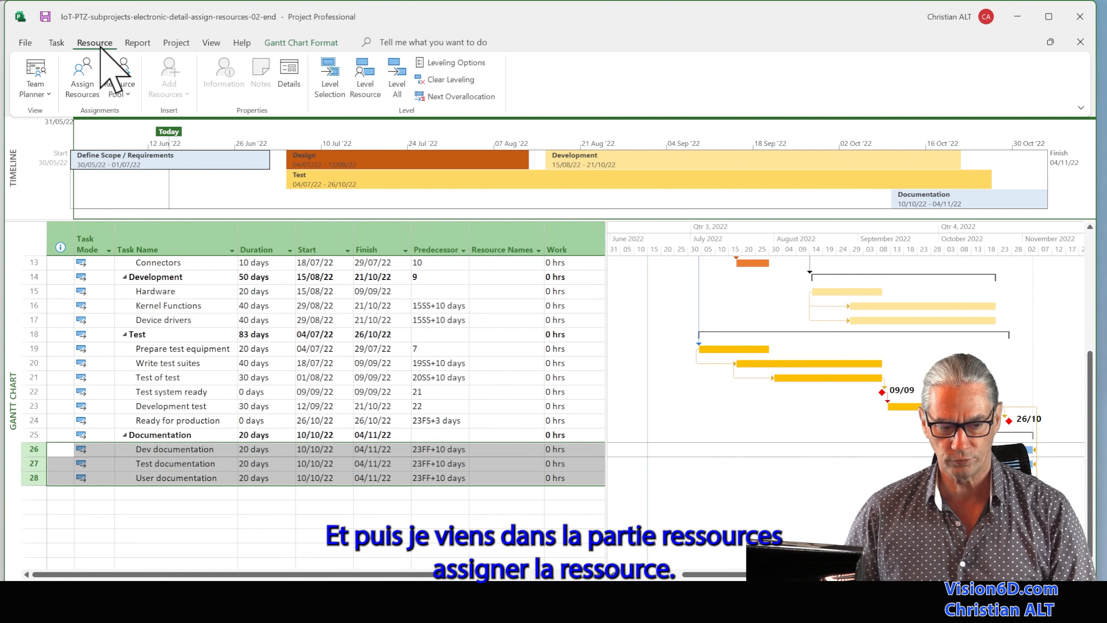
{"action": "left_click", "coordinate": [81, 75]}
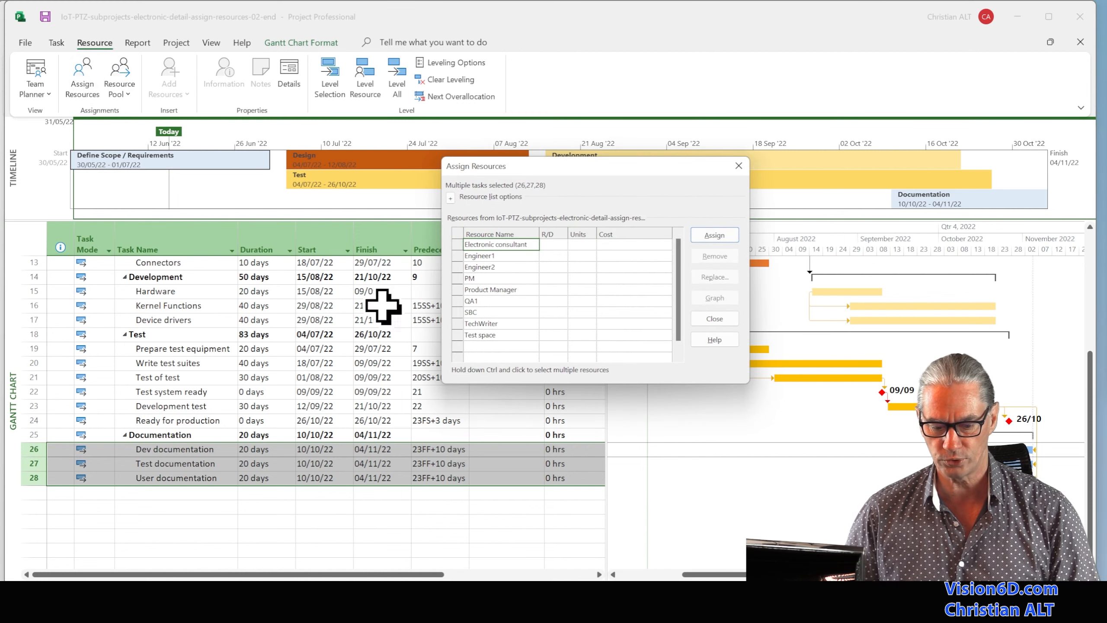
{"action": "left_click", "coordinate": [488, 324]}
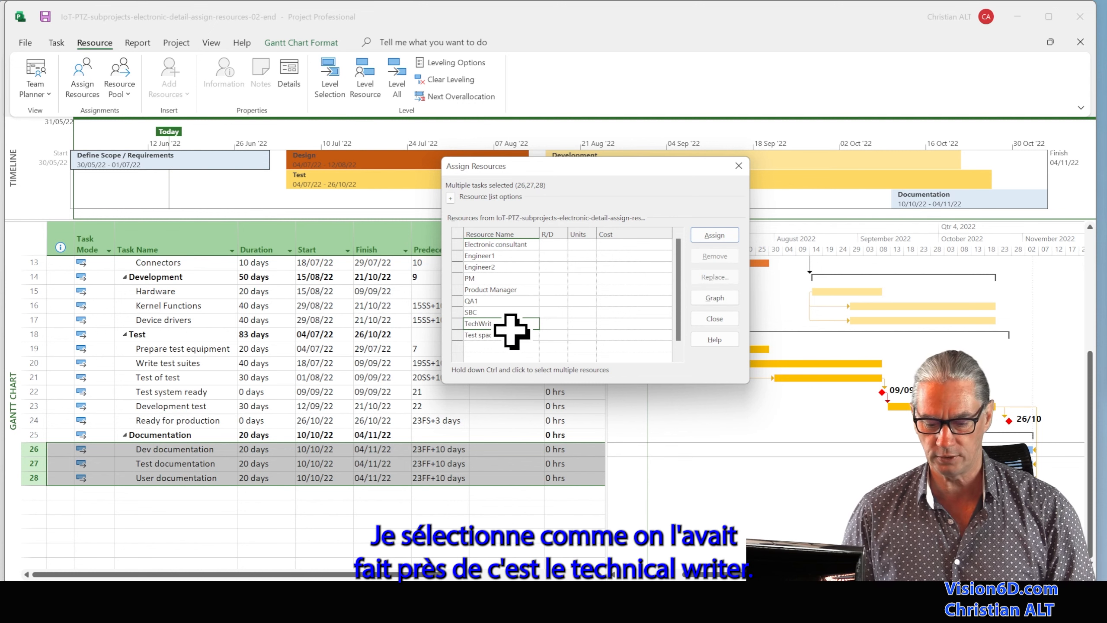
{"action": "left_click", "coordinate": [715, 236]}
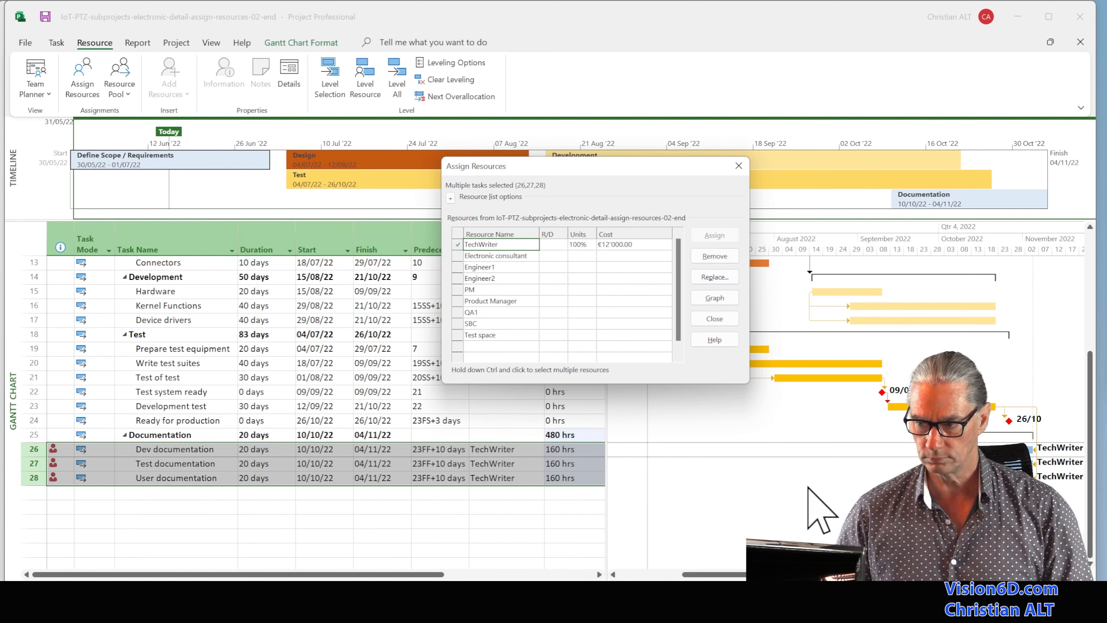
{"action": "left_click_drag", "start_coordinate": [739, 574], "coordinate": [816, 574]}
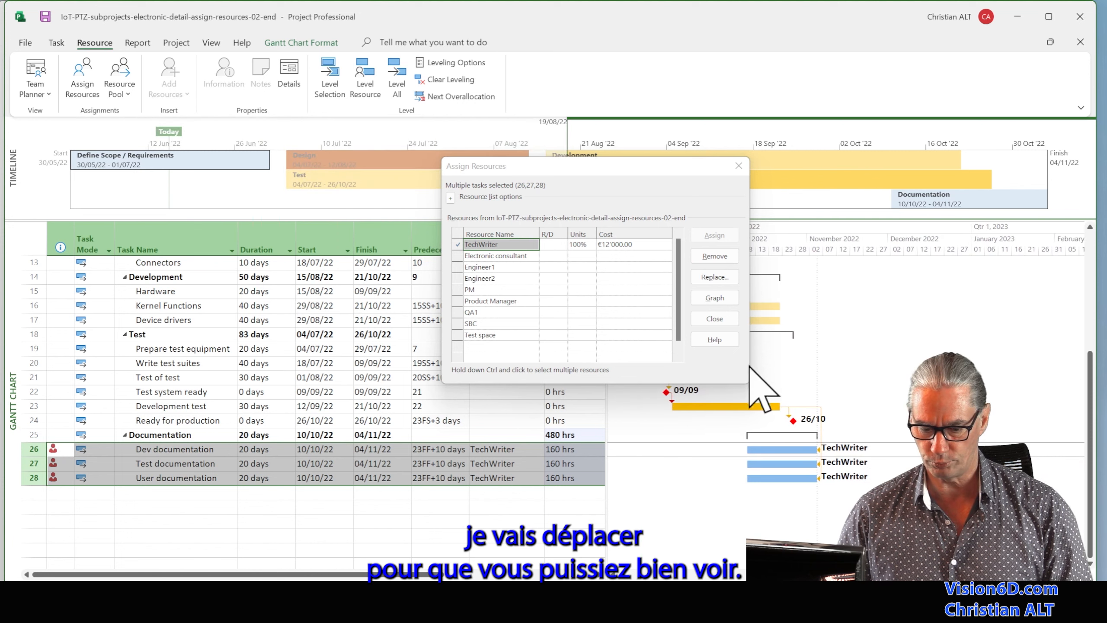
{"action": "left_click", "coordinate": [715, 318]}
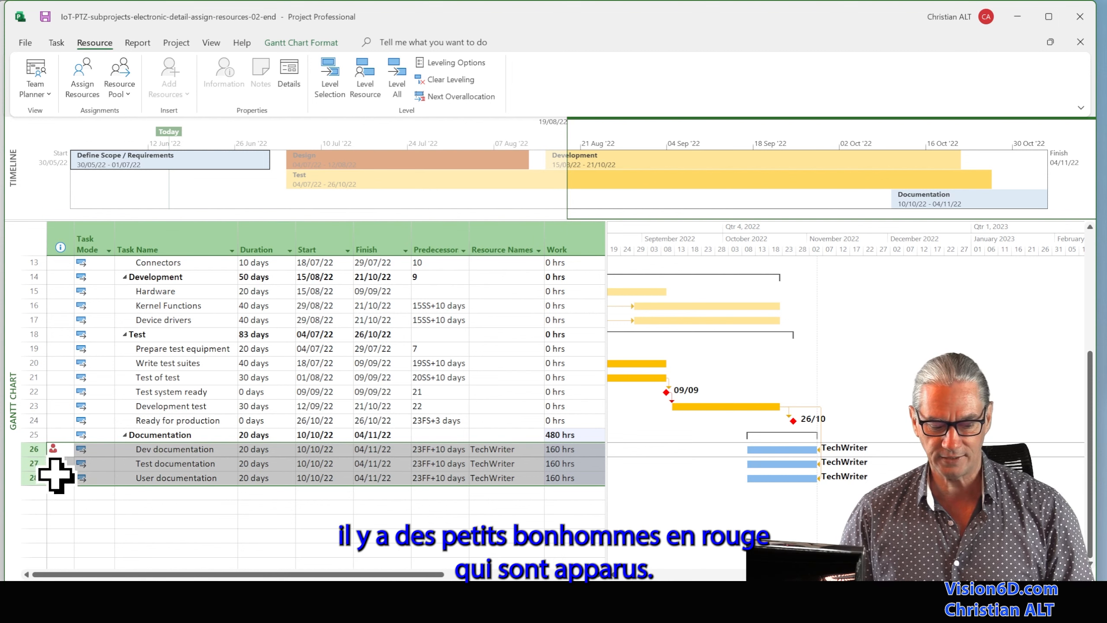
{"action": "left_click", "coordinate": [65, 506]}
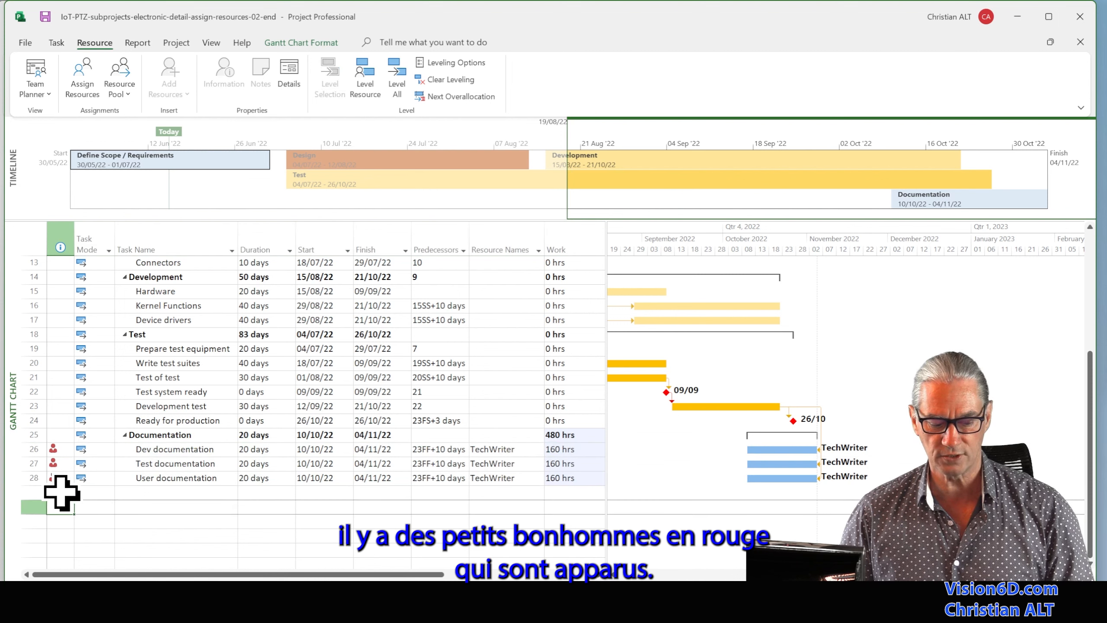
{"action": "mouse_move", "coordinate": [59, 454]}
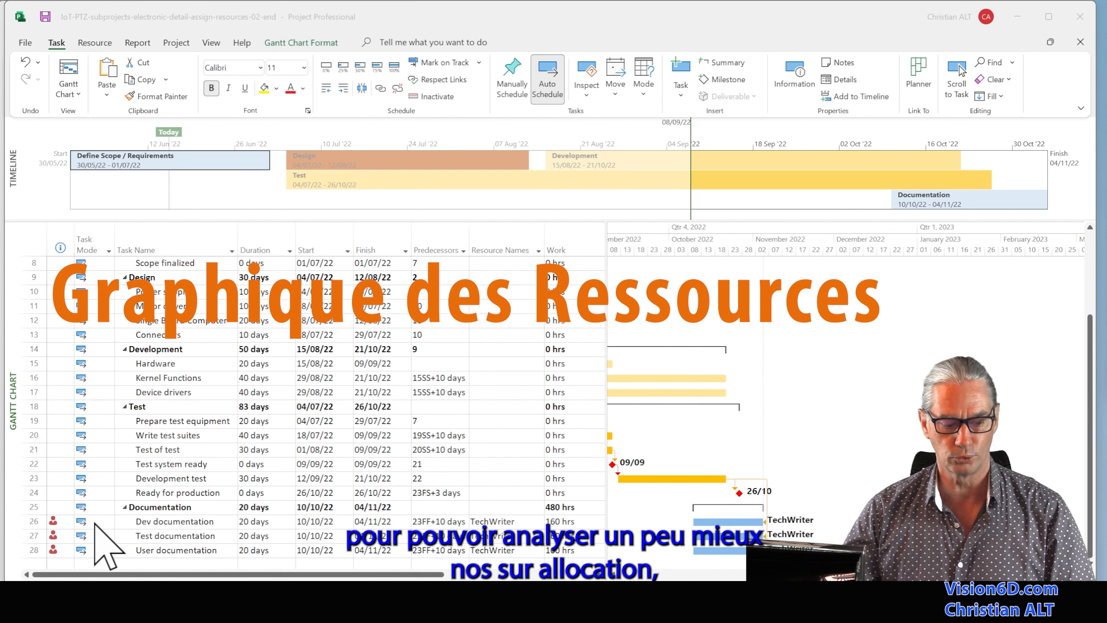
Step: Switch to the Resource Graph view and bring up TechWriter's allocation around the project start in late May 2022
{"action": "right_click", "coordinate": [11, 406]}
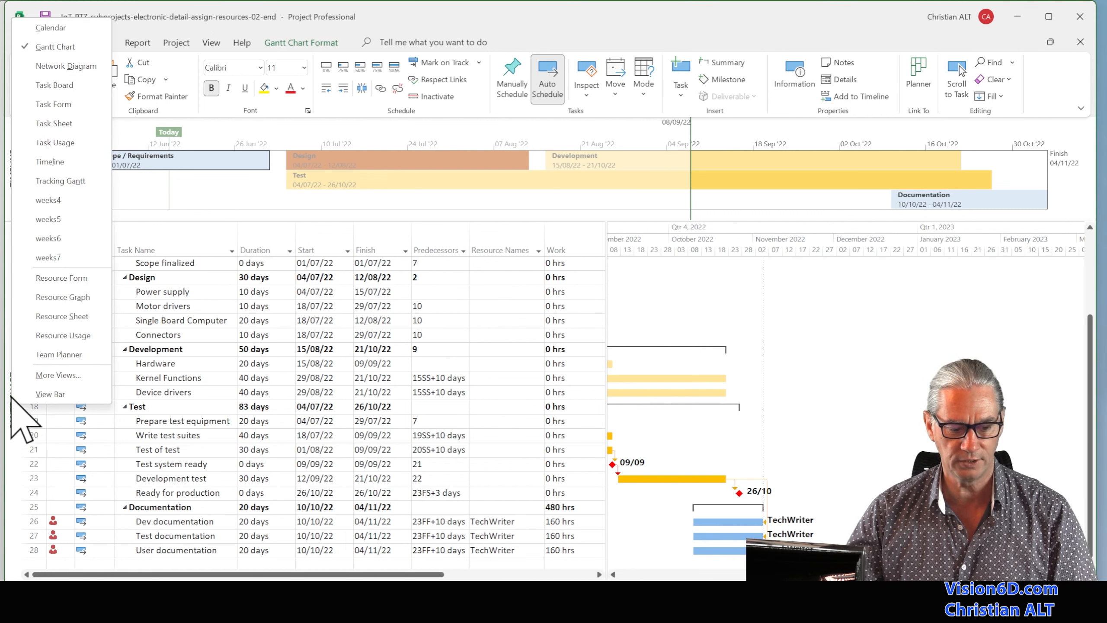
{"action": "left_click", "coordinate": [53, 297]}
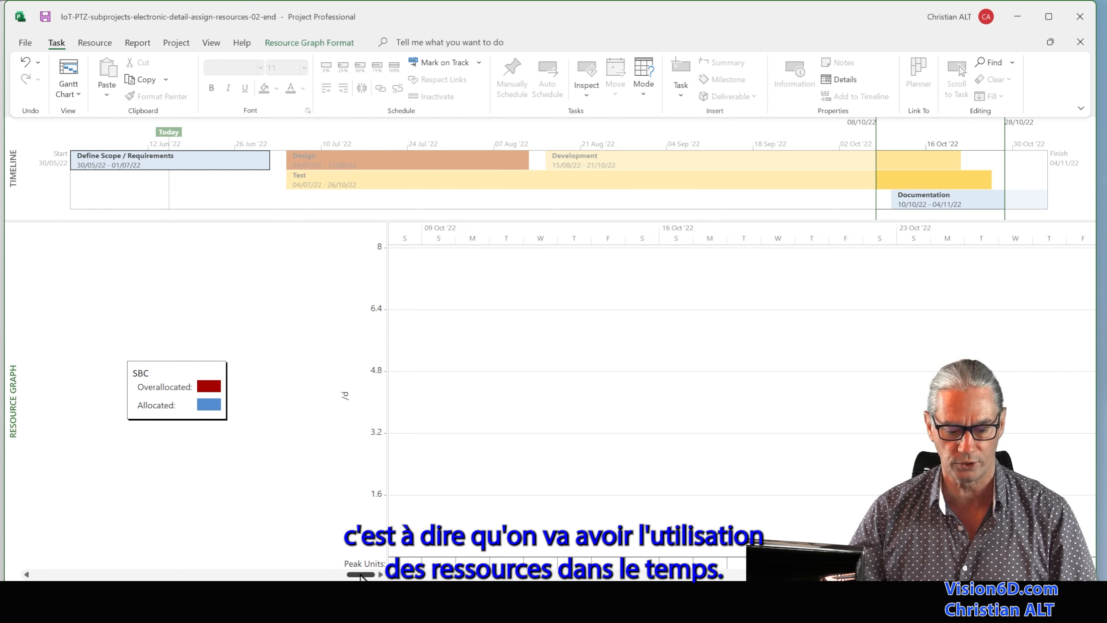
{"action": "left_click_drag", "start_coordinate": [360, 575], "coordinate": [47, 575]}
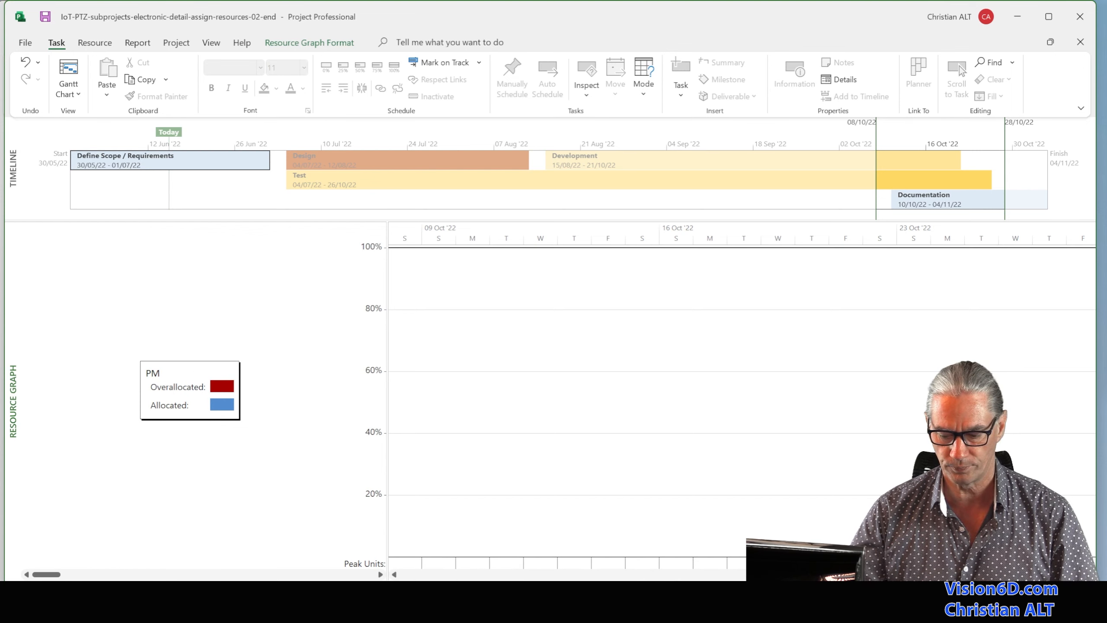
{"action": "left_click_drag", "start_coordinate": [975, 574], "coordinate": [434, 575]}
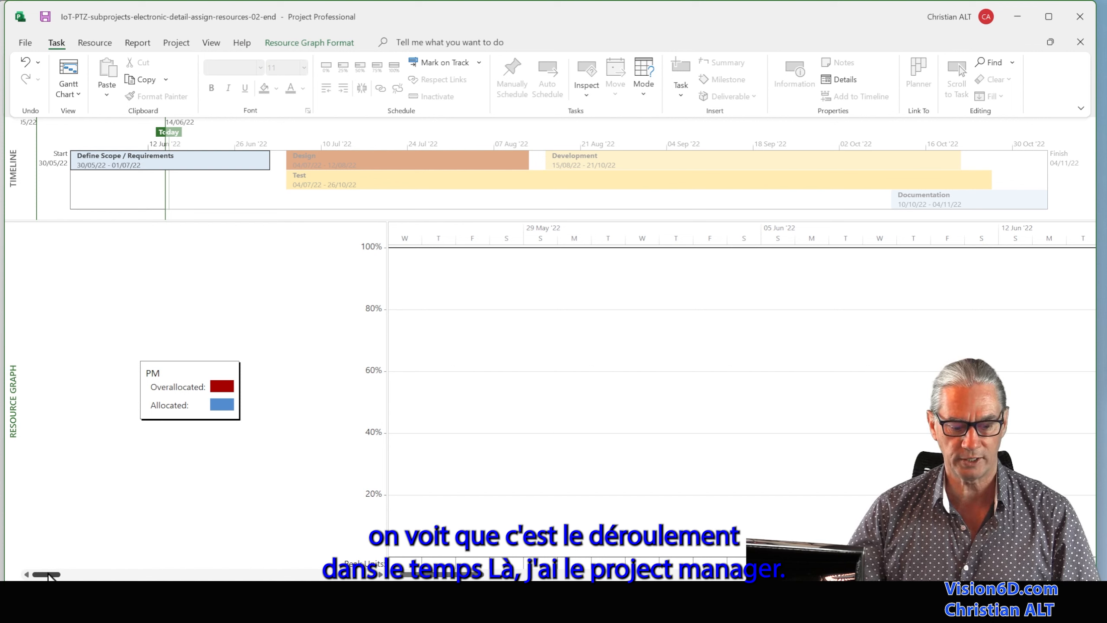
{"action": "left_click", "coordinate": [68, 575]}
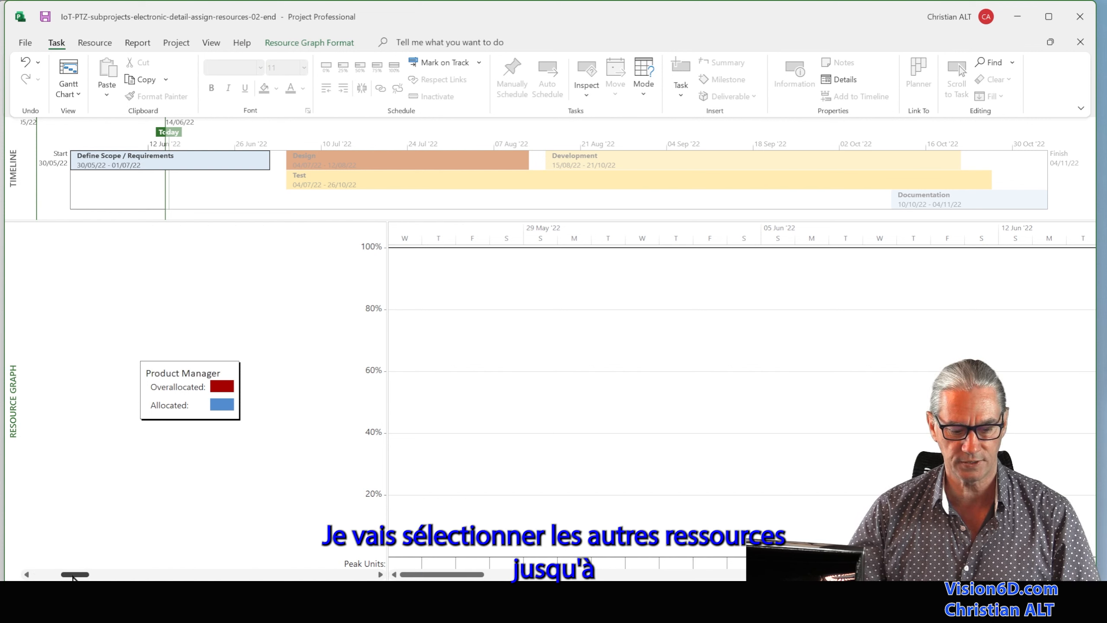
{"action": "left_click", "coordinate": [96, 577]}
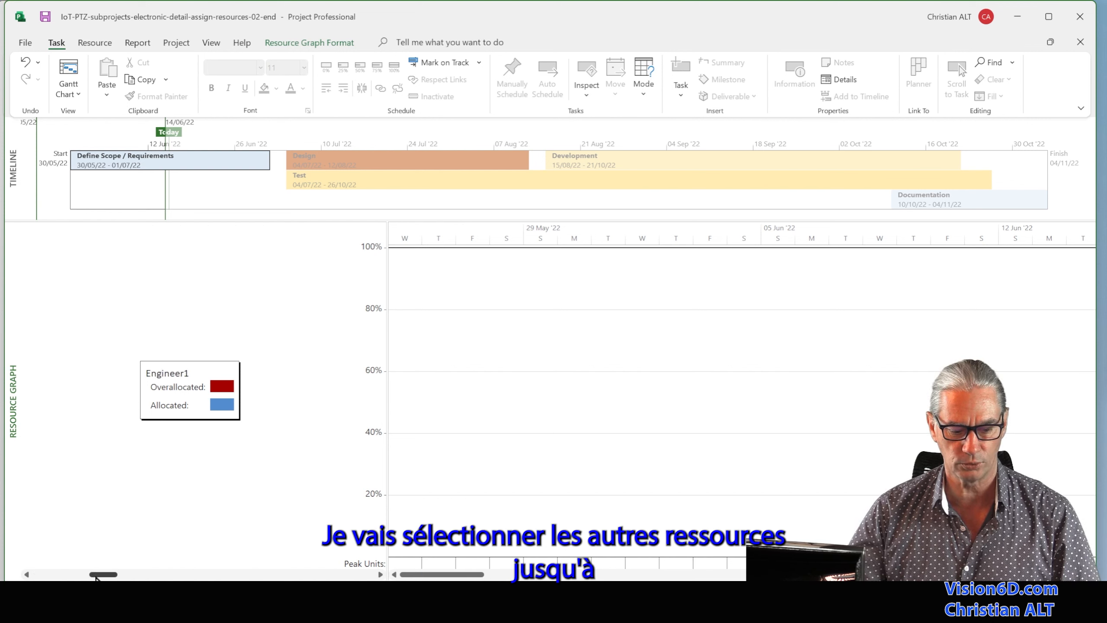
{"action": "left_click", "coordinate": [120, 576]}
{"action": "left_click", "coordinate": [156, 575]}
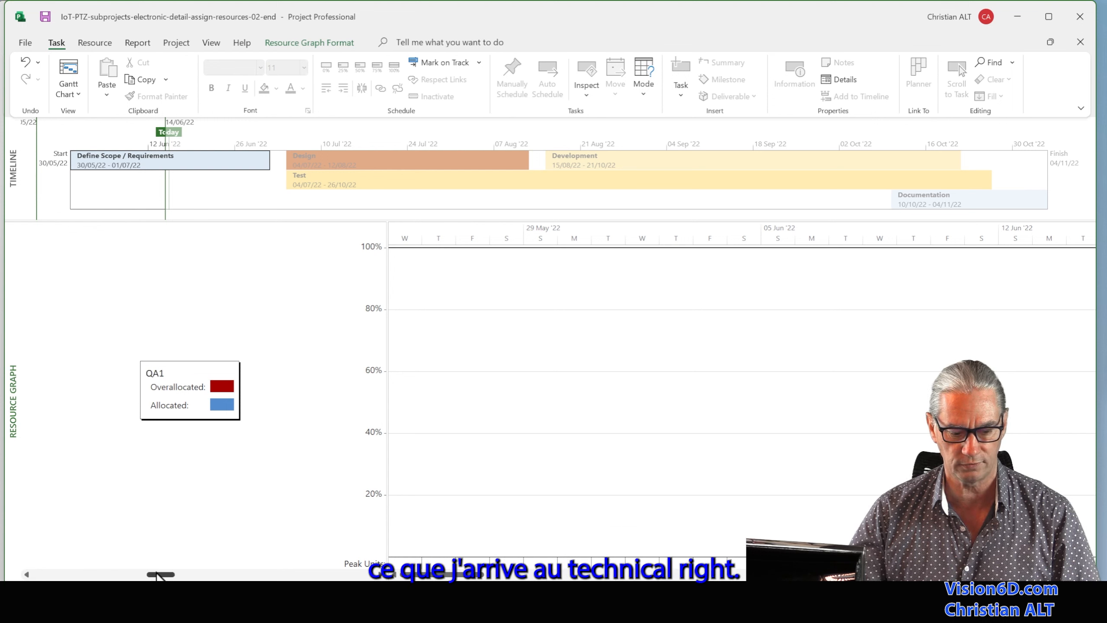
{"action": "left_click", "coordinate": [180, 576]}
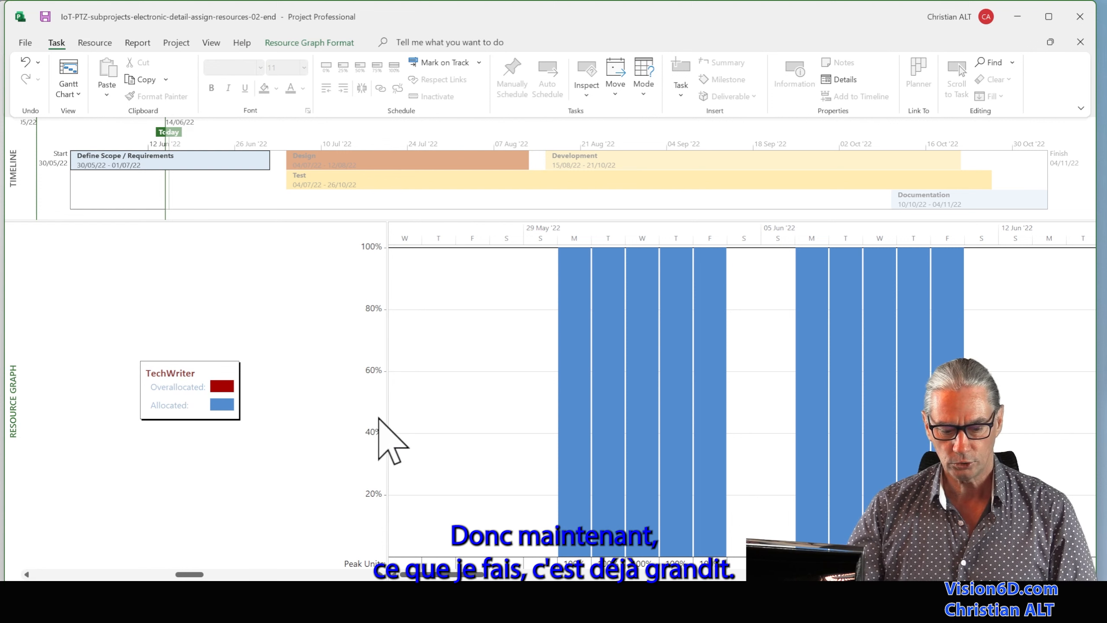
Step: Widen the chart area of the Resource Graph and examine TechWriter's allocation from the project start through the October 2022 Documentation phase
{"action": "left_click_drag", "start_coordinate": [389, 414], "coordinate": [300, 404]}
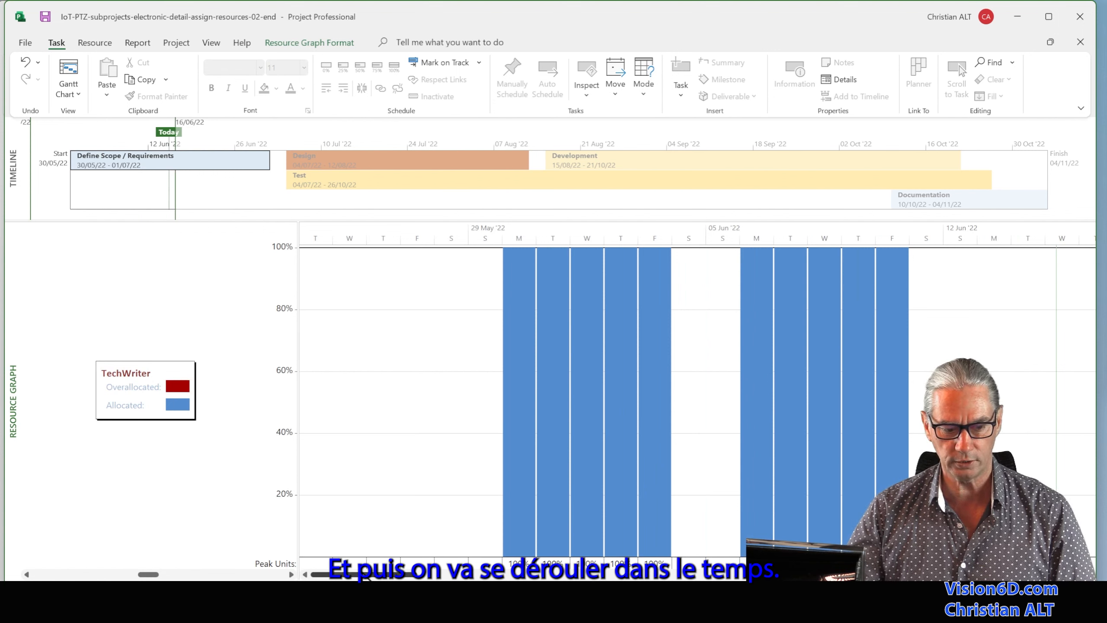
{"action": "left_click_drag", "start_coordinate": [366, 576], "coordinate": [385, 575]}
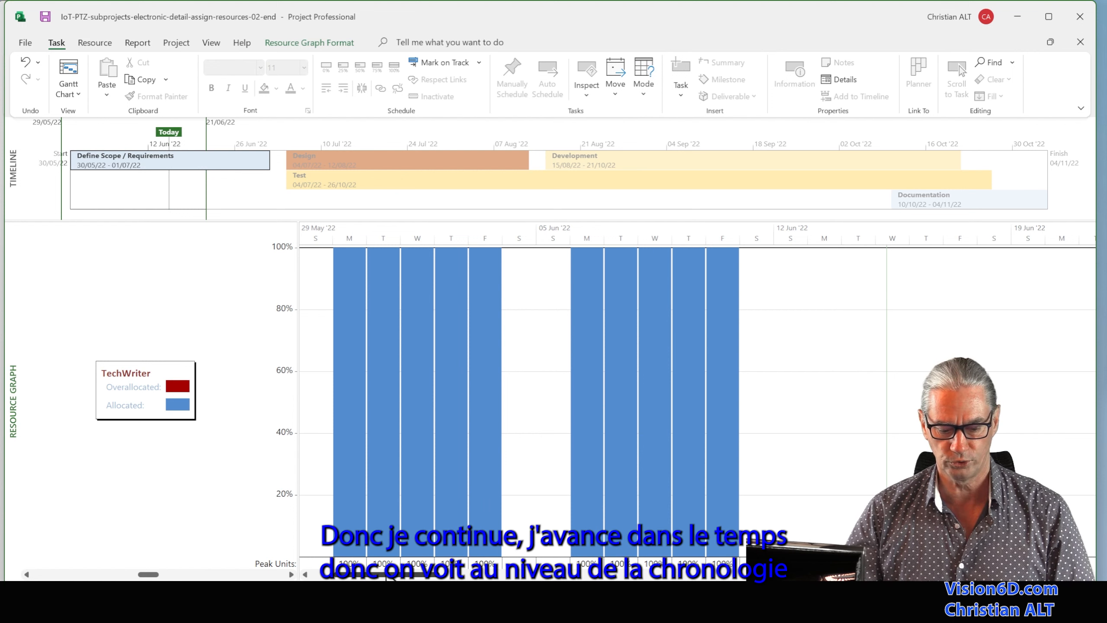
{"action": "left_click_drag", "start_coordinate": [391, 576], "coordinate": [492, 577]}
{"action": "left_click_drag", "start_coordinate": [512, 575], "coordinate": [1011, 574]}
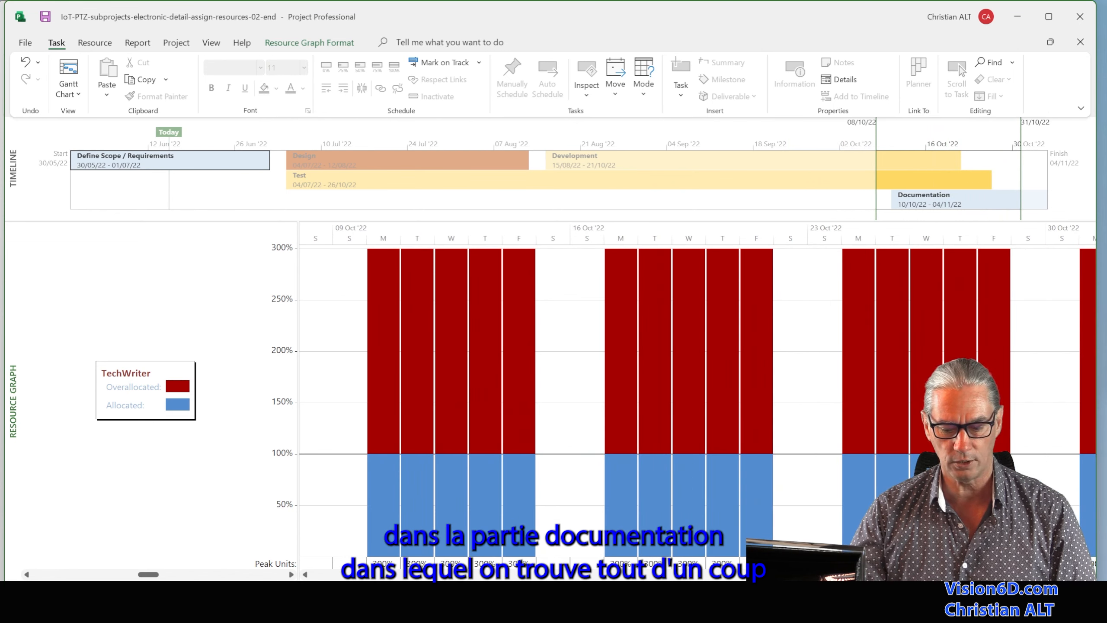